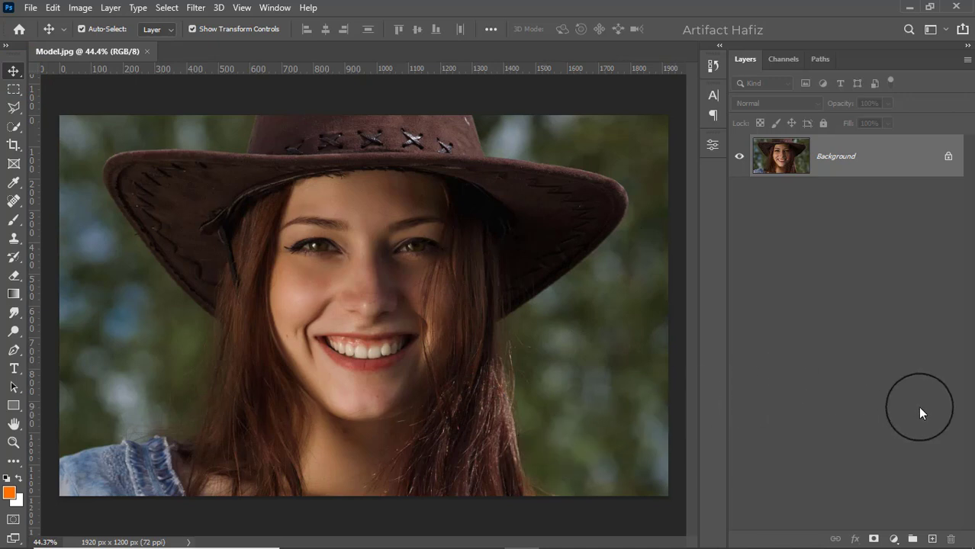
# Undo an accidental layer mask and add a Brightness/Contrast adjustment layer.
pyautogui.click(877, 539)
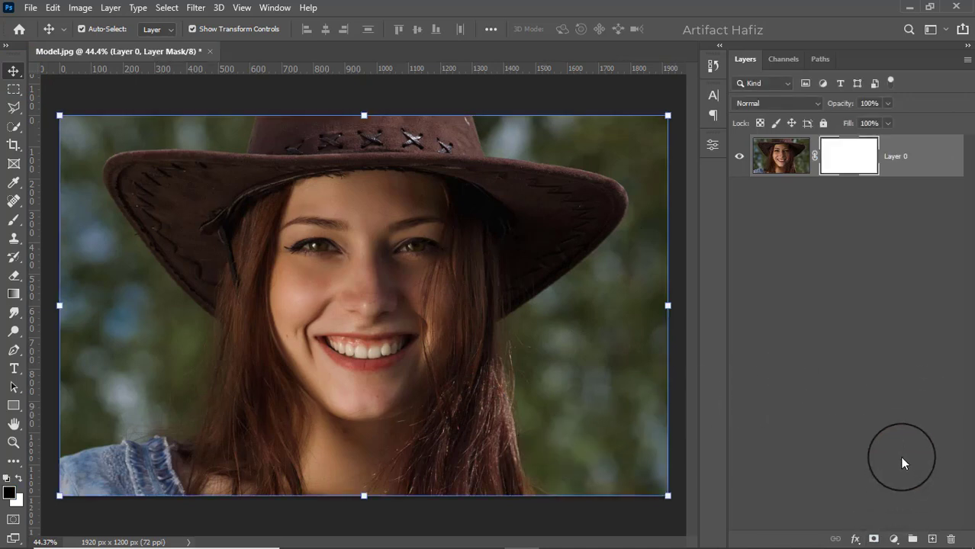
pyautogui.hotkey('ctrl', 'z')
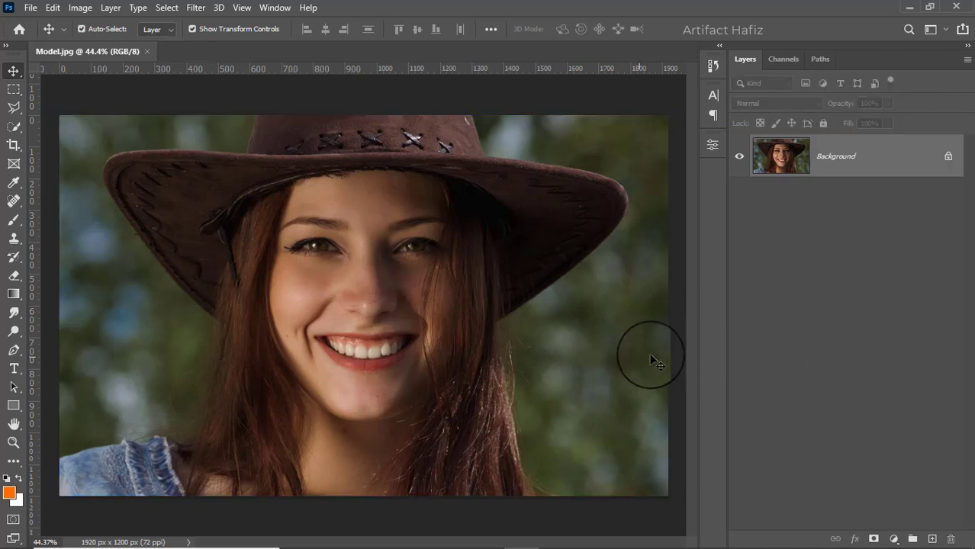
pyautogui.click(890, 538)
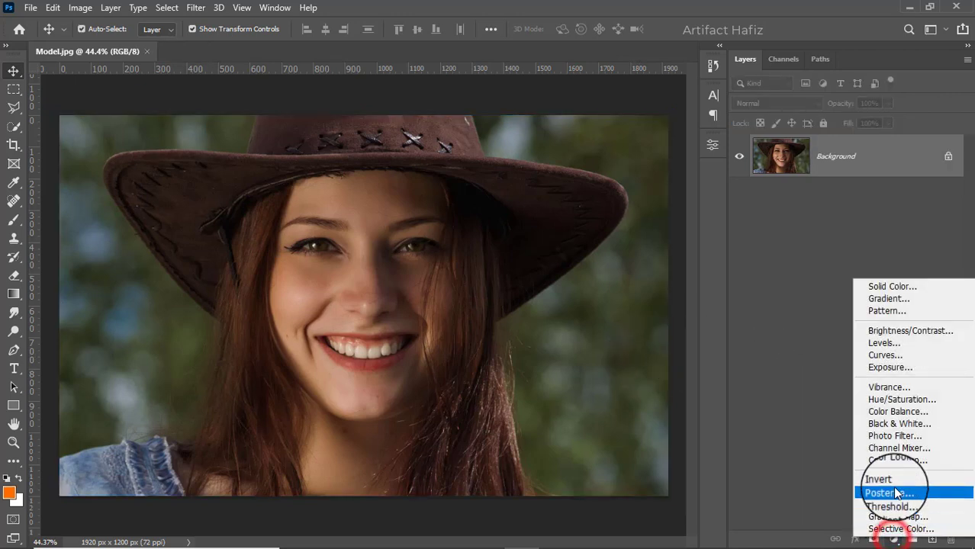
pyautogui.click(888, 330)
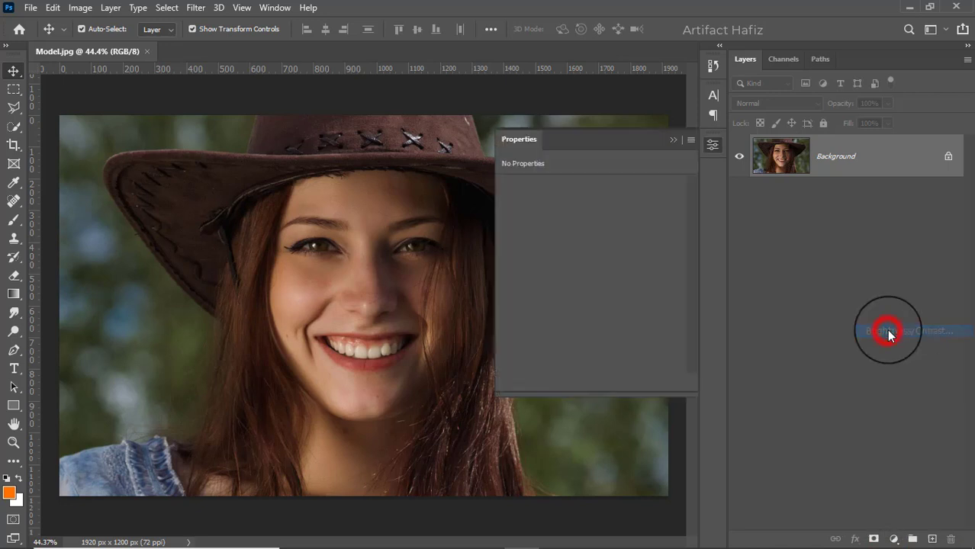
# Set Brightness to -5 and Contrast to -1, then close the properties.
pyautogui.moveTo(590, 221); pyautogui.dragTo(596, 254)
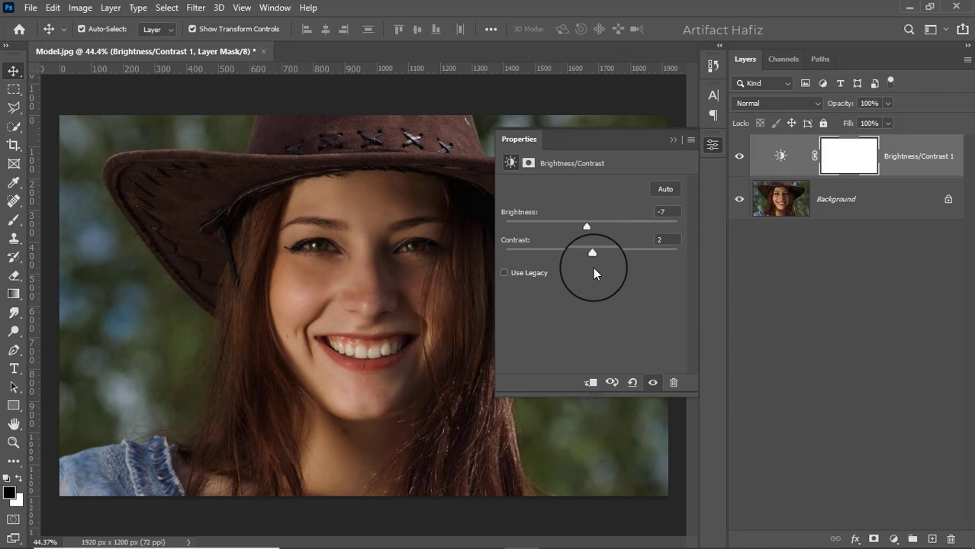
pyautogui.moveTo(587, 254); pyautogui.dragTo(587, 226)
pyautogui.click(673, 140)
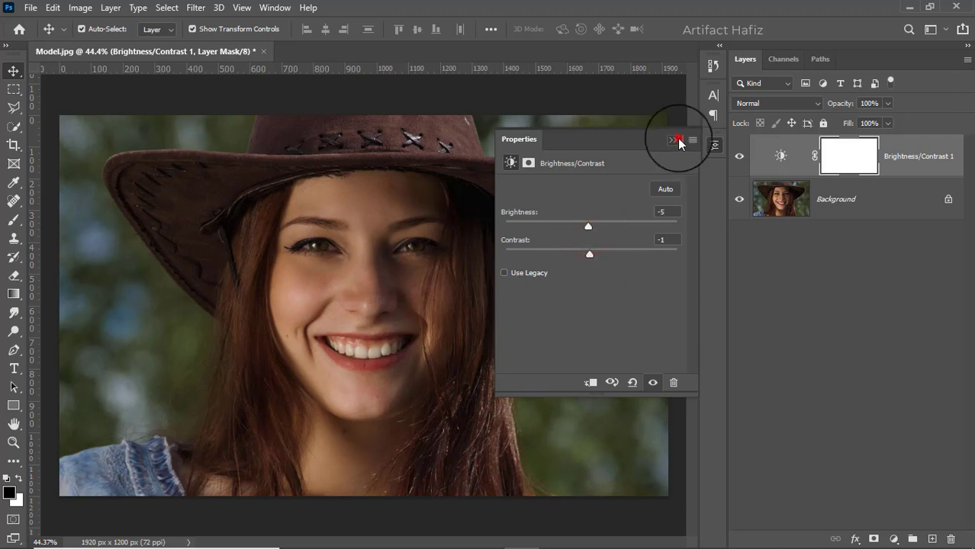
pyautogui.click(888, 540)
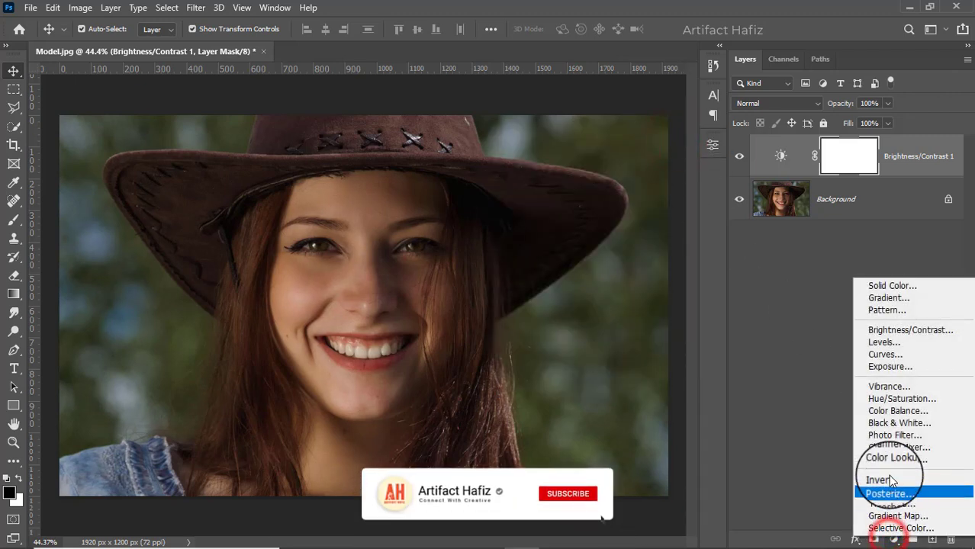
# Add a Curves layer with two new RGB points and a raised black endpoint.
pyautogui.click(874, 356)
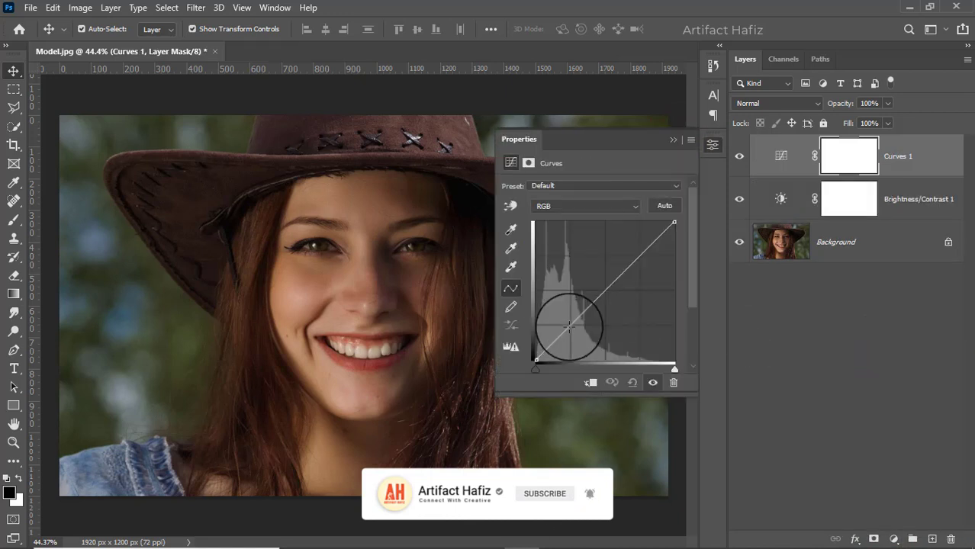
pyautogui.click(569, 326)
pyautogui.moveTo(627, 264); pyautogui.dragTo(637, 250)
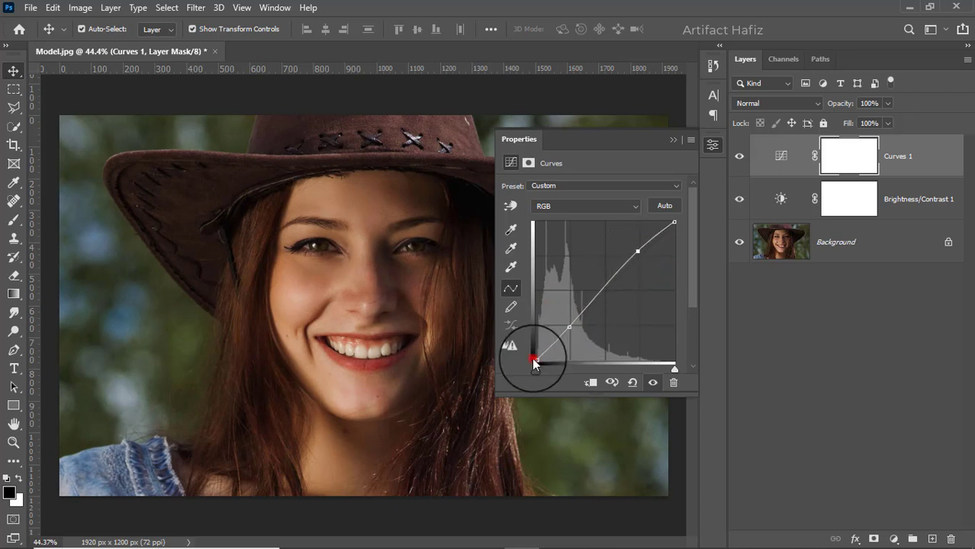
pyautogui.moveTo(536, 359); pyautogui.dragTo(536, 359)
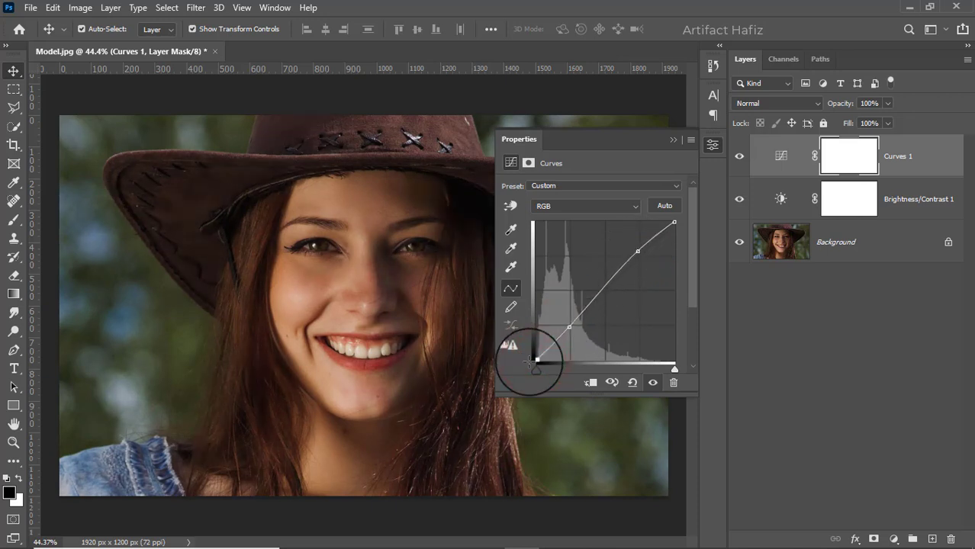
pyautogui.click(672, 142)
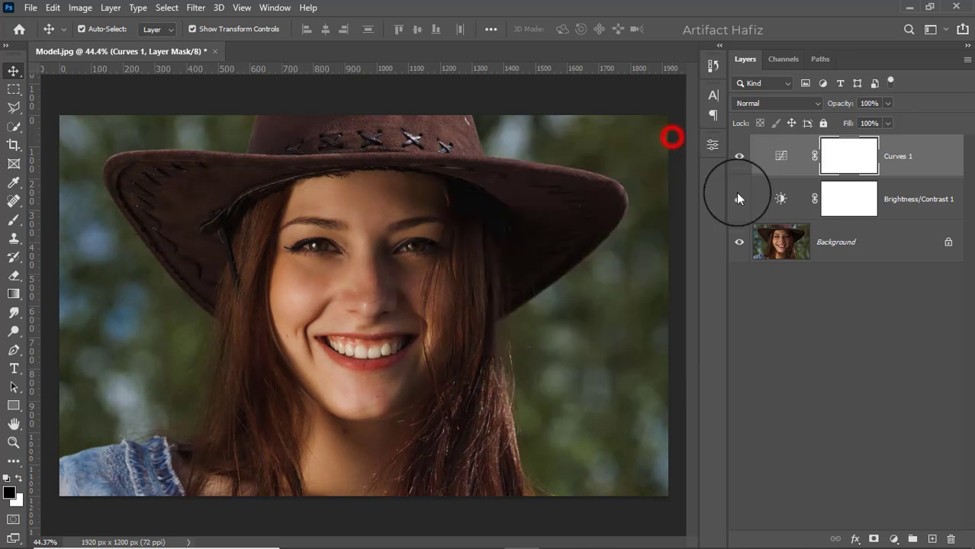
# Add a Color Lookup layer using the Fuji F125 Kodak 2395 3DLUT.
pyautogui.click(894, 538)
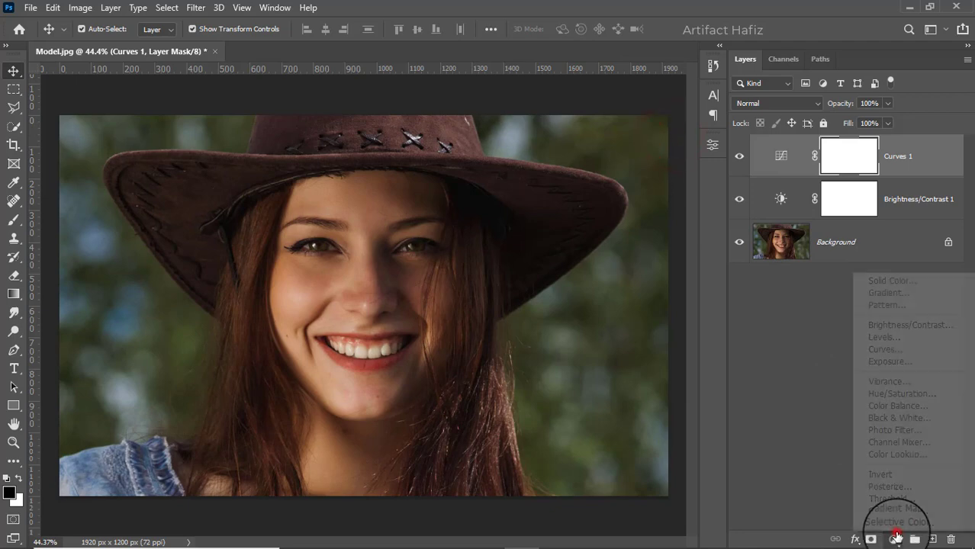
pyautogui.click(894, 453)
pyautogui.click(580, 187)
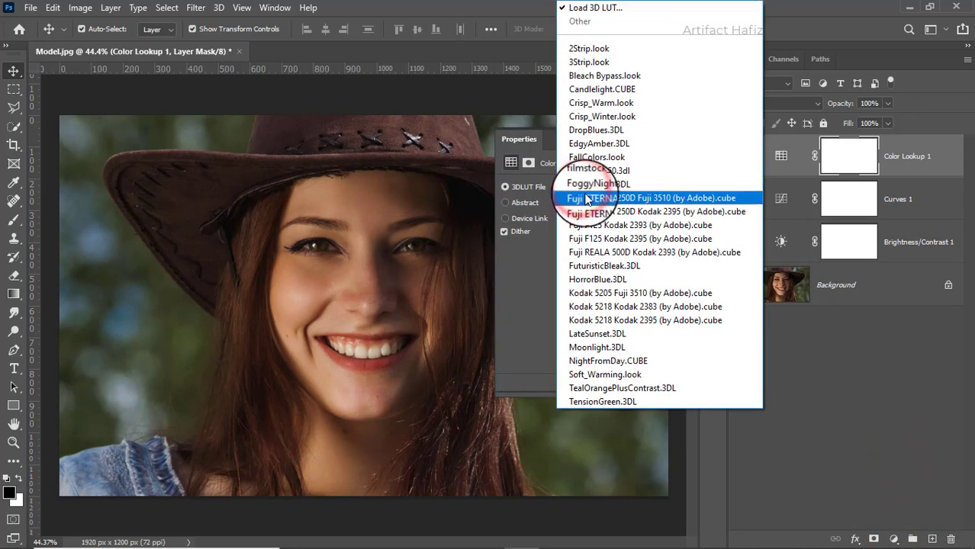
pyautogui.click(606, 242)
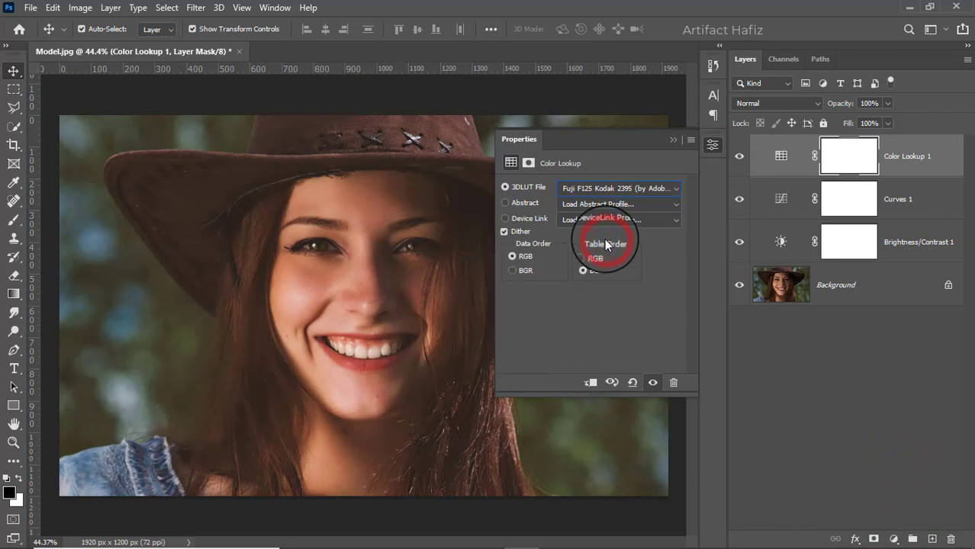
pyautogui.click(671, 140)
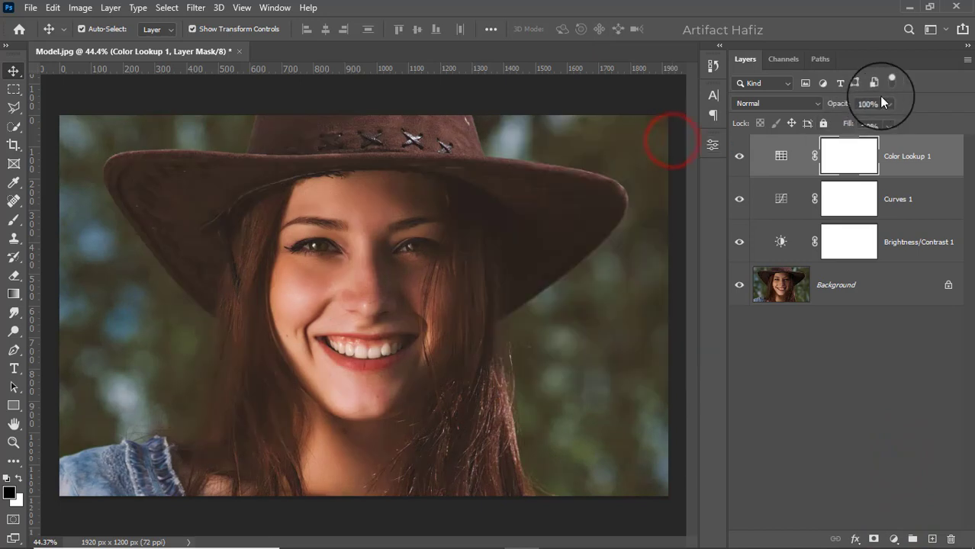
# Set the Color Lookup layer to 41% opacity in Luminosity blend mode.
pyautogui.moveTo(888, 121); pyautogui.dragTo(849, 120)
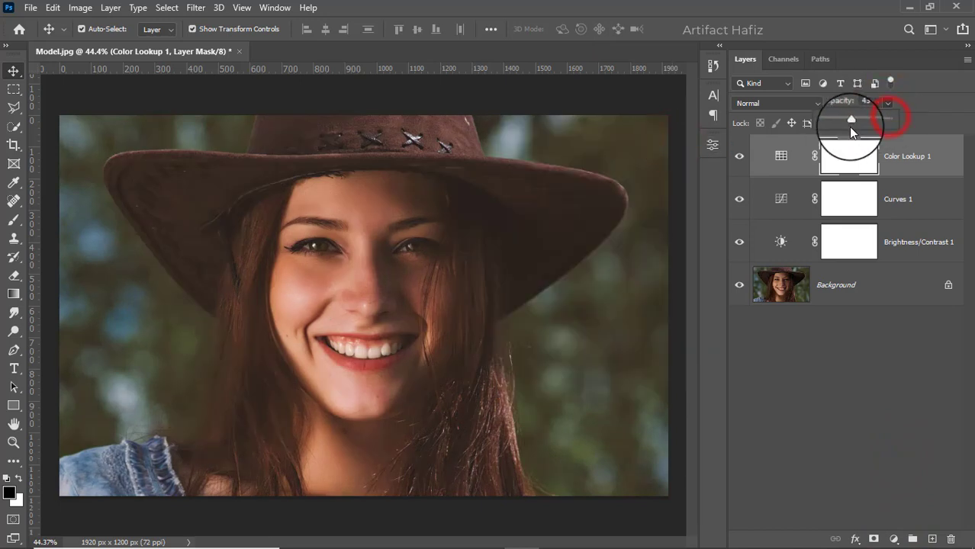
pyautogui.click(767, 104)
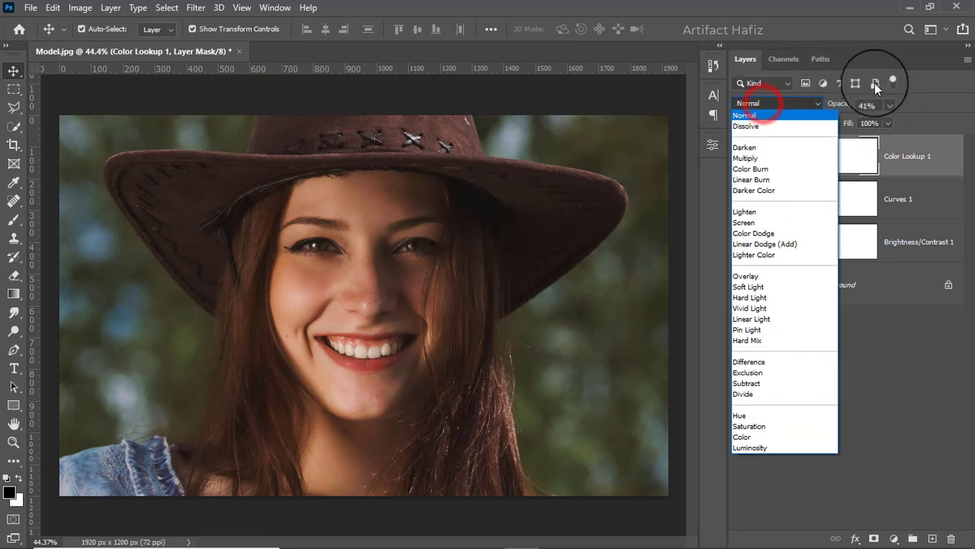
pyautogui.click(754, 448)
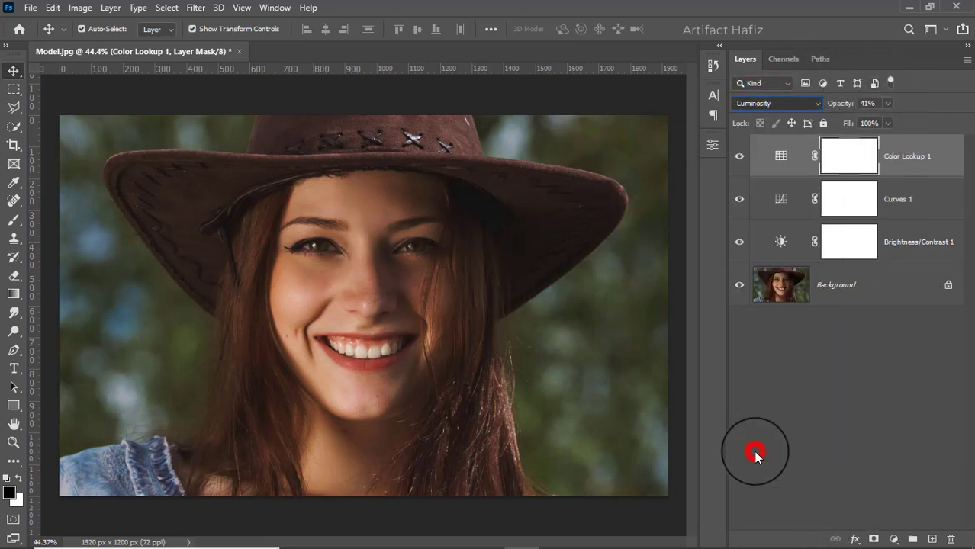
pyautogui.click(894, 537)
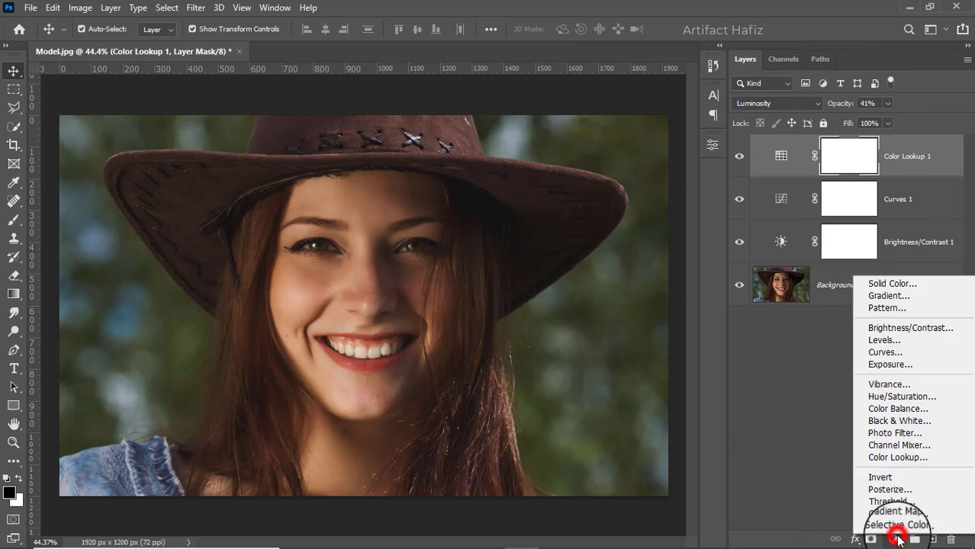
# Add a Color Balance layer, nudging midtones toward cyan and shadows toward green.
pyautogui.click(891, 409)
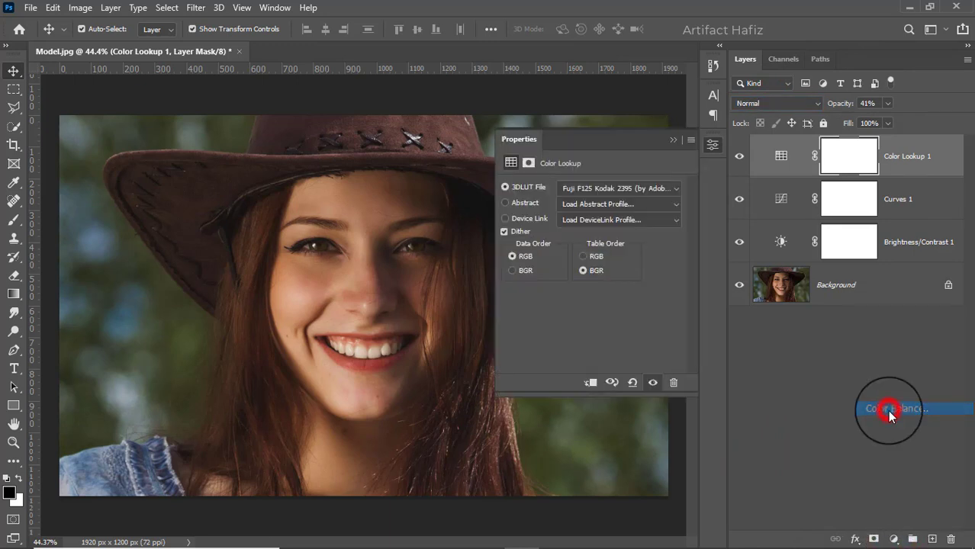
pyautogui.moveTo(573, 213); pyautogui.dragTo(566, 267)
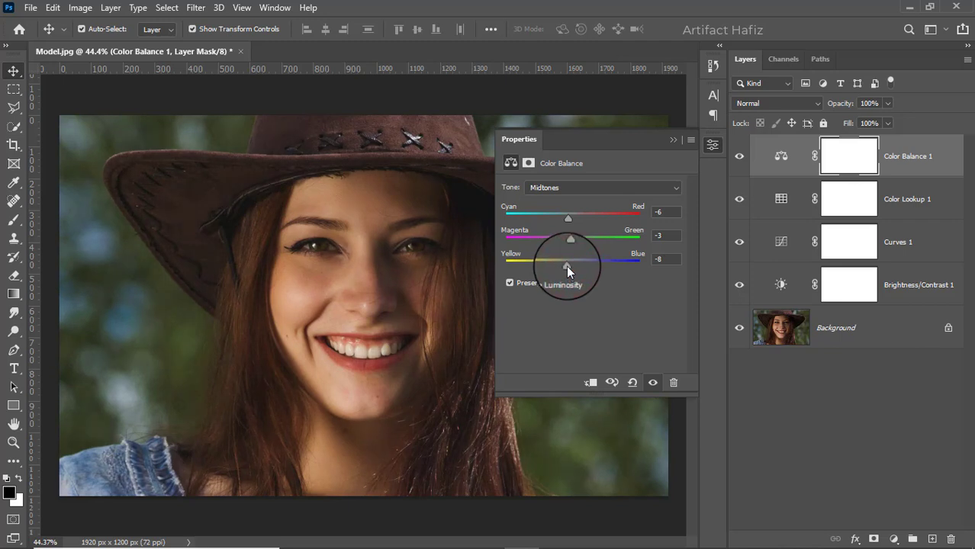
pyautogui.click(574, 190)
pyautogui.click(573, 200)
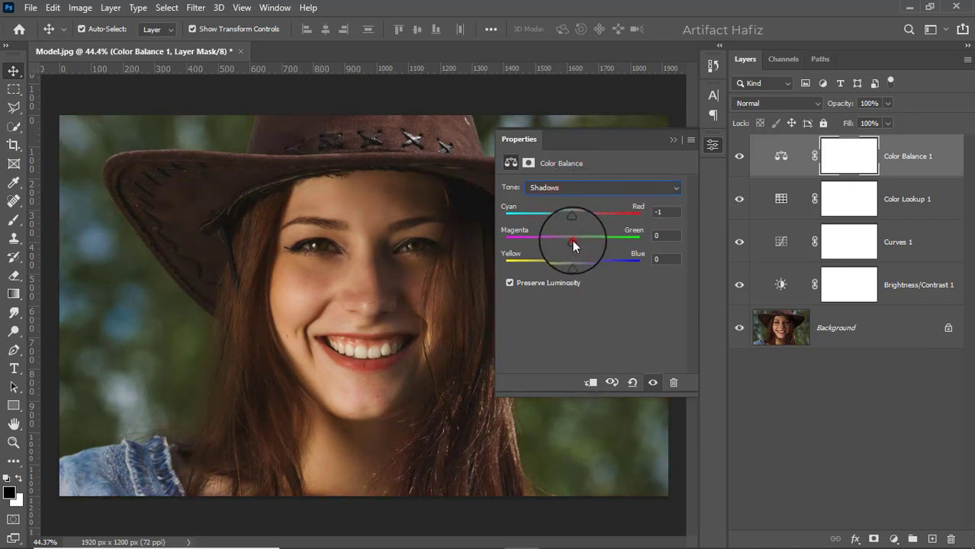
pyautogui.moveTo(572, 240); pyautogui.dragTo(573, 269)
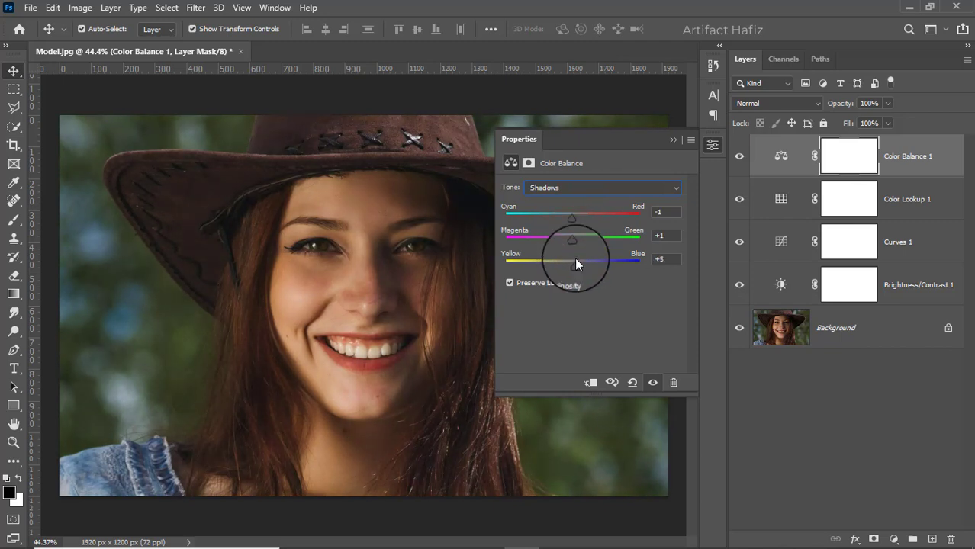
# Set the highlights to Cyan–Red +7 and Yellow–Blue -19.
pyautogui.click(574, 191)
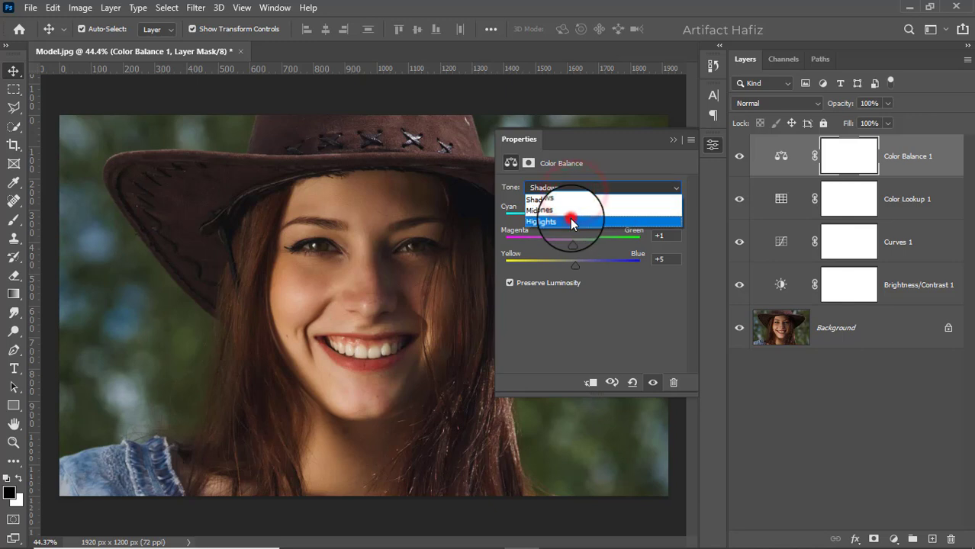
pyautogui.click(572, 217)
pyautogui.moveTo(581, 217)
pyautogui.mouseDown()
pyautogui.moveTo(585, 245)
pyautogui.moveTo(559, 274)
pyautogui.mouseUp()
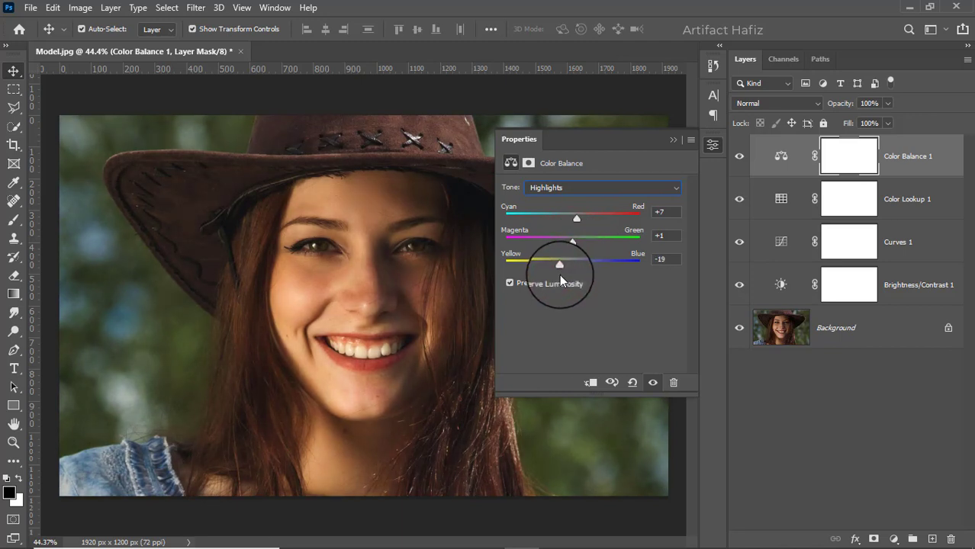
pyautogui.click(673, 143)
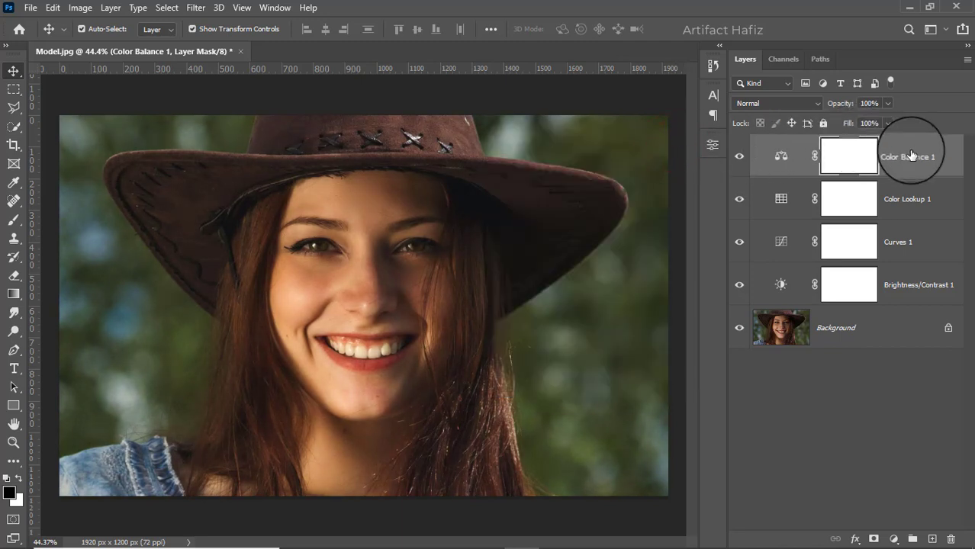
# Stamp visible layers into Layer 1, convert it for smart filters, and open Camera Raw Filter.
pyautogui.hotkey('ctrl', 'alt', 'shift', 'e')
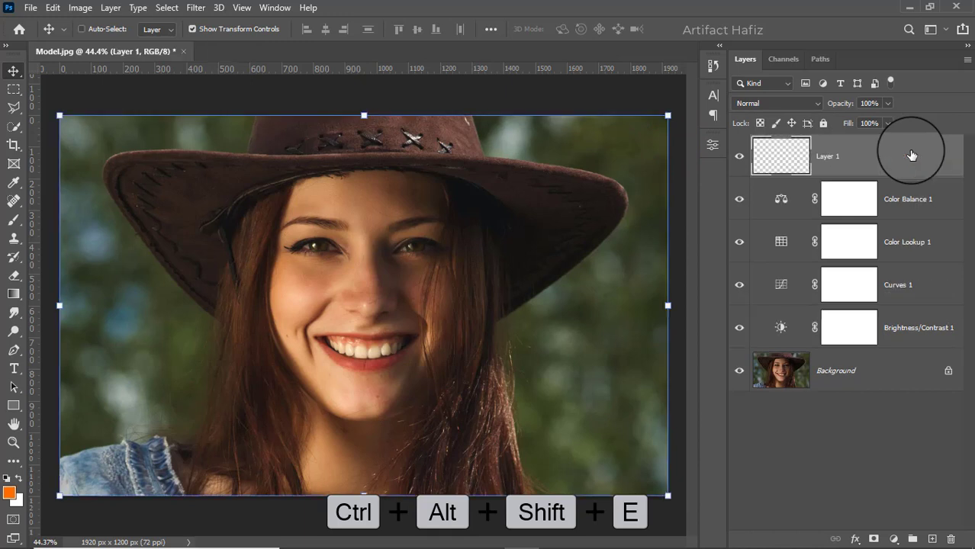
pyautogui.click(214, 8)
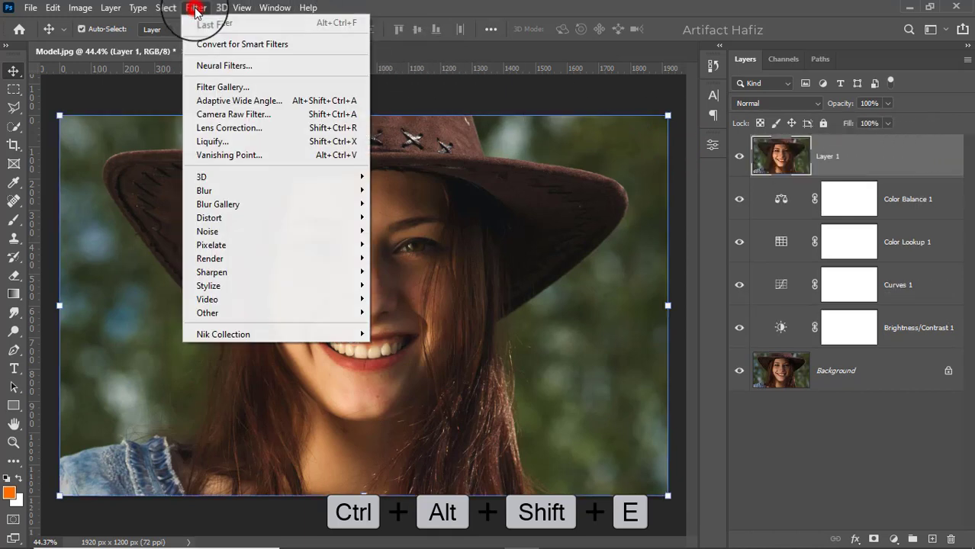
pyautogui.click(206, 39)
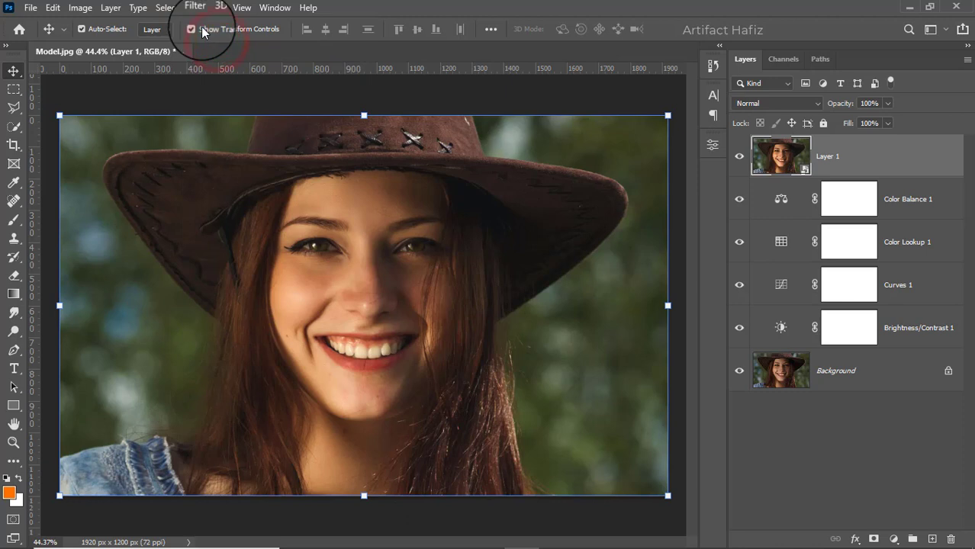
pyautogui.click(192, 8)
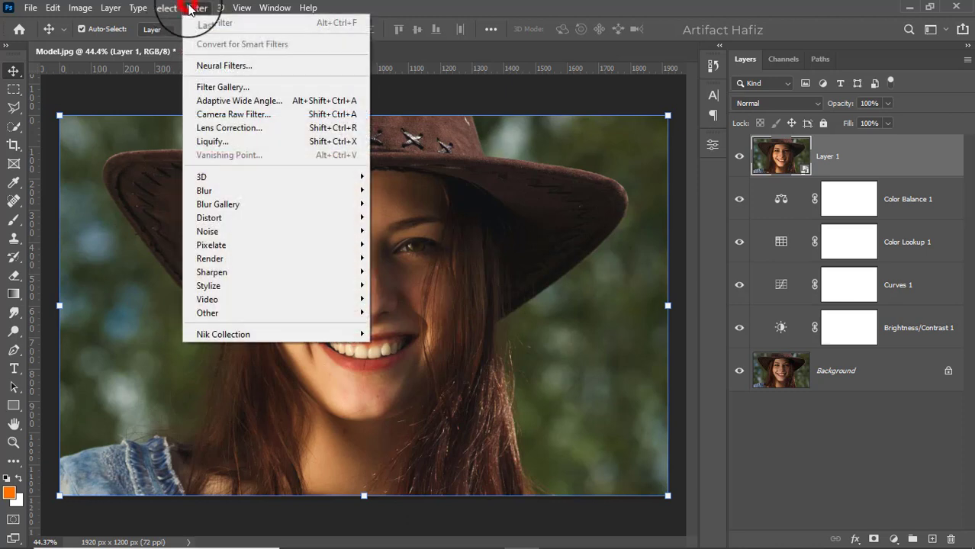
pyautogui.click(232, 109)
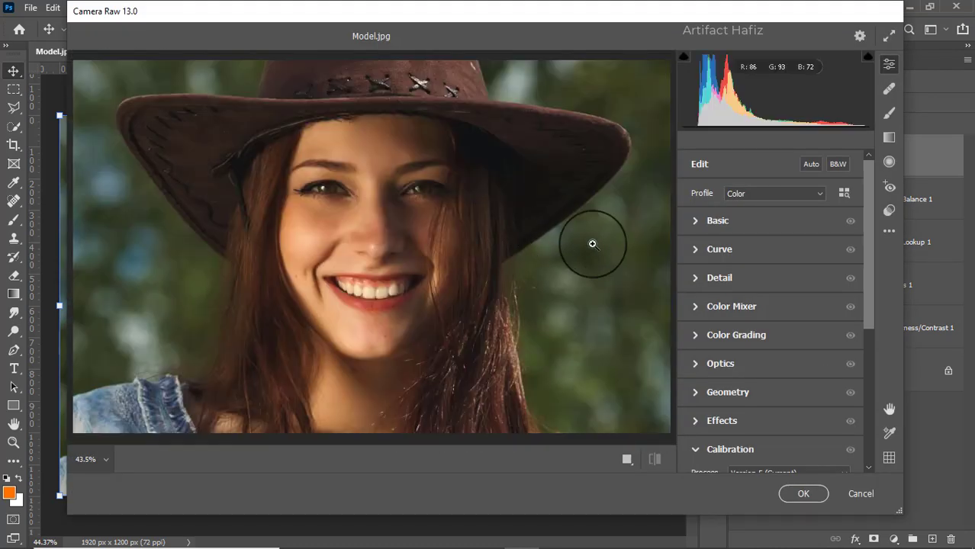
# In Basic, set Exposure -0.25, Highlights -10, Shadows +5, Whites +43, Blacks +44.
pyautogui.click(695, 220)
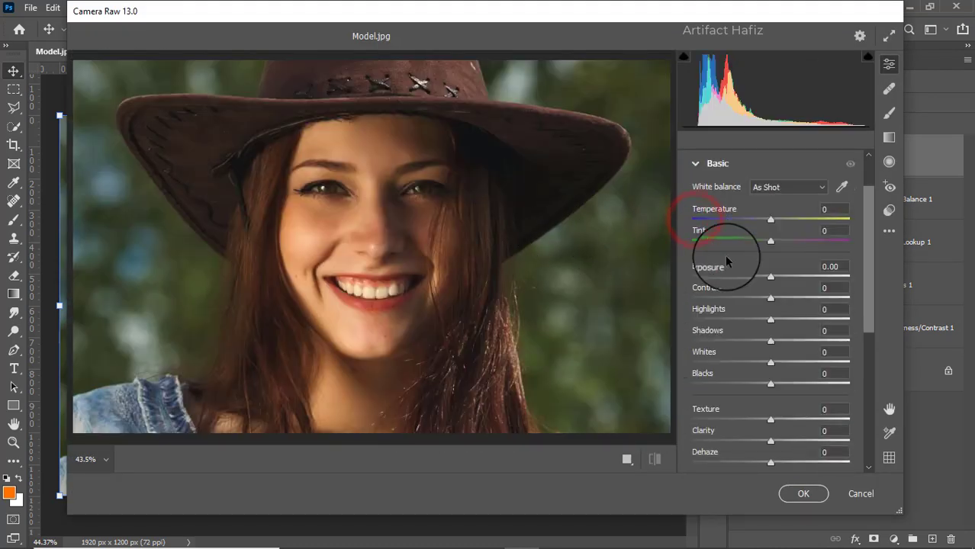
pyautogui.click(766, 276)
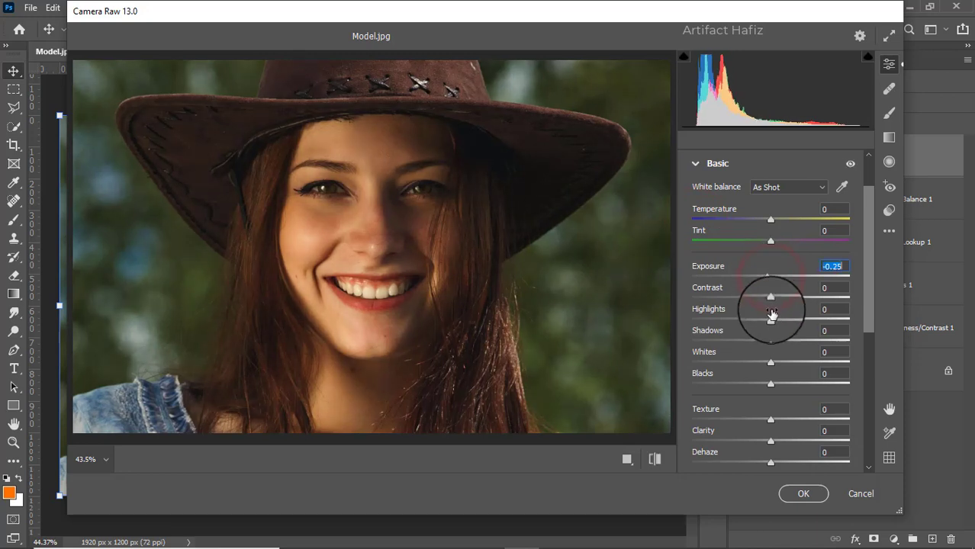
pyautogui.moveTo(770, 321)
pyautogui.mouseDown()
pyautogui.moveTo(763, 325)
pyautogui.moveTo(774, 341)
pyautogui.moveTo(803, 363)
pyautogui.moveTo(806, 389)
pyautogui.mouseUp()
pyautogui.click(772, 384)
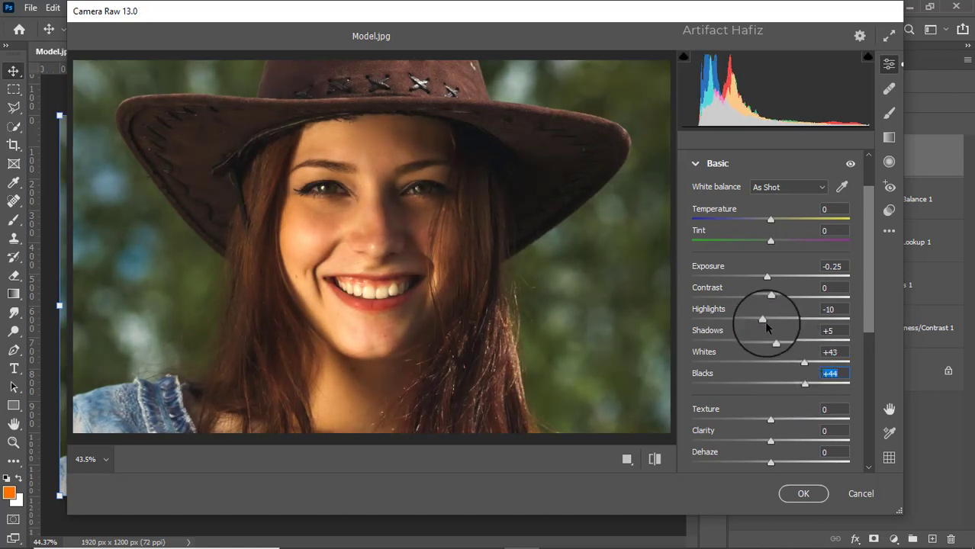
# Set Texture -2, Clarity +5 and Dehaze +4.
pyautogui.scroll(-1, 765, 319)
pyautogui.scroll(-2, 763, 313)
pyautogui.moveTo(770, 321); pyautogui.dragTo(775, 341)
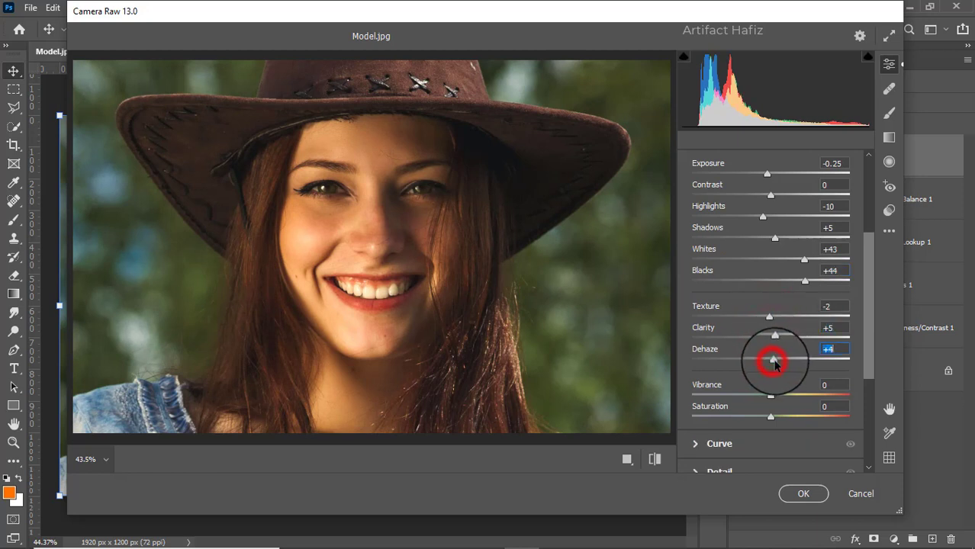
pyautogui.scroll(-3, 774, 315)
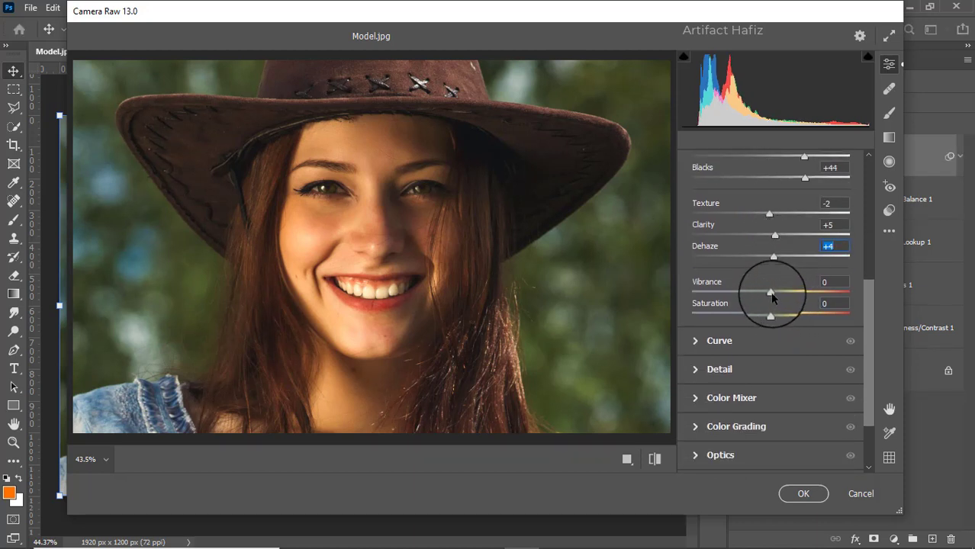
pyautogui.click(740, 340)
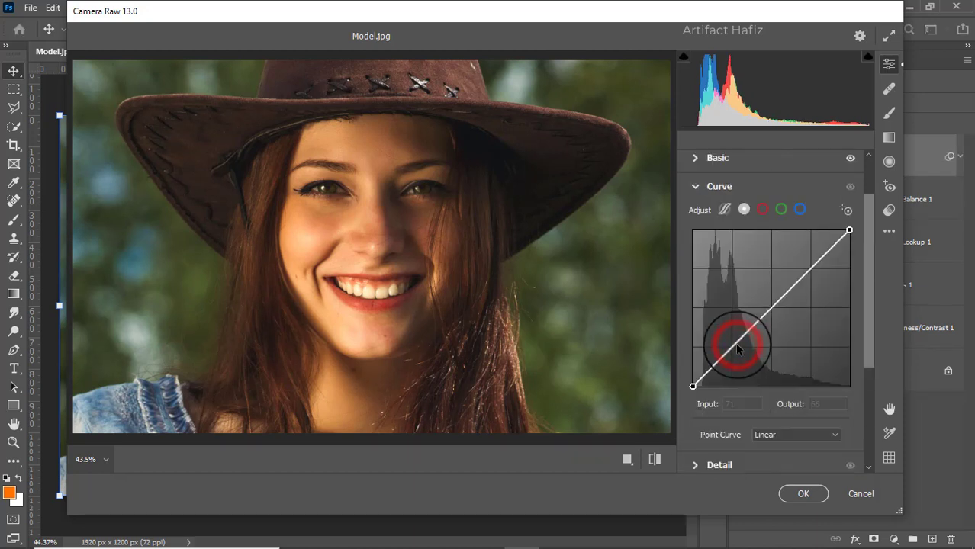
# Raise a blue-channel curve midpoint from 120 to 127.
pyautogui.click(798, 209)
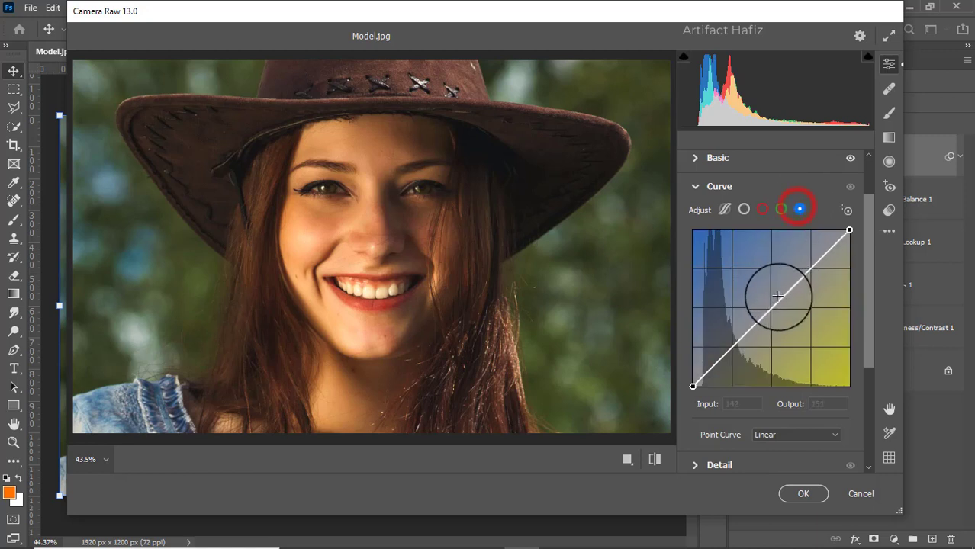
pyautogui.click(765, 312)
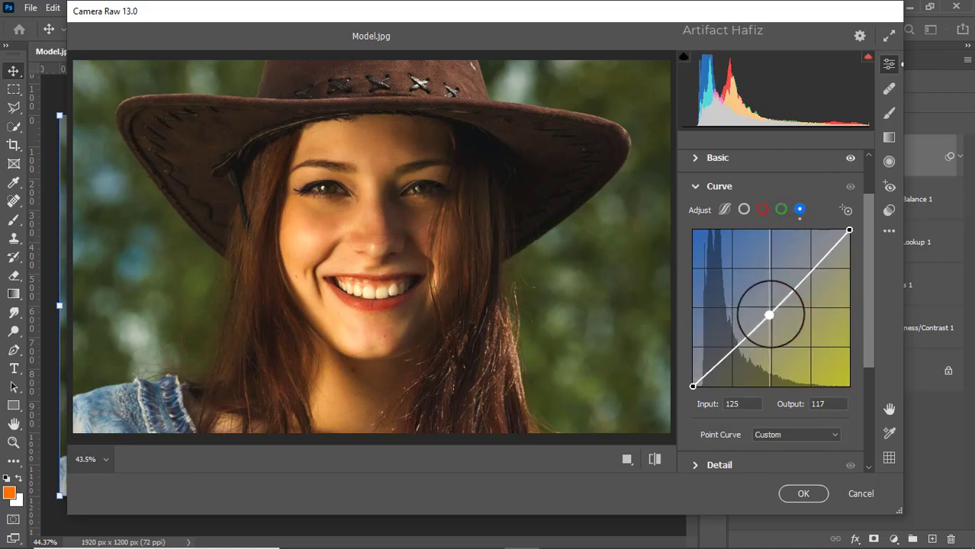
pyautogui.moveTo(764, 311); pyautogui.dragTo(767, 308)
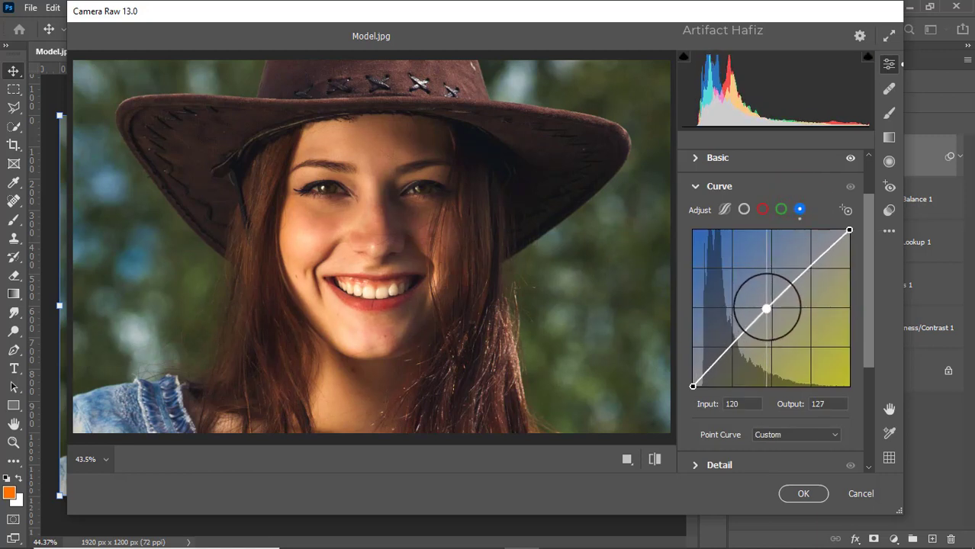
# Set the RGB curve's black-point input to 5.
pyautogui.click(743, 209)
pyautogui.click(693, 386)
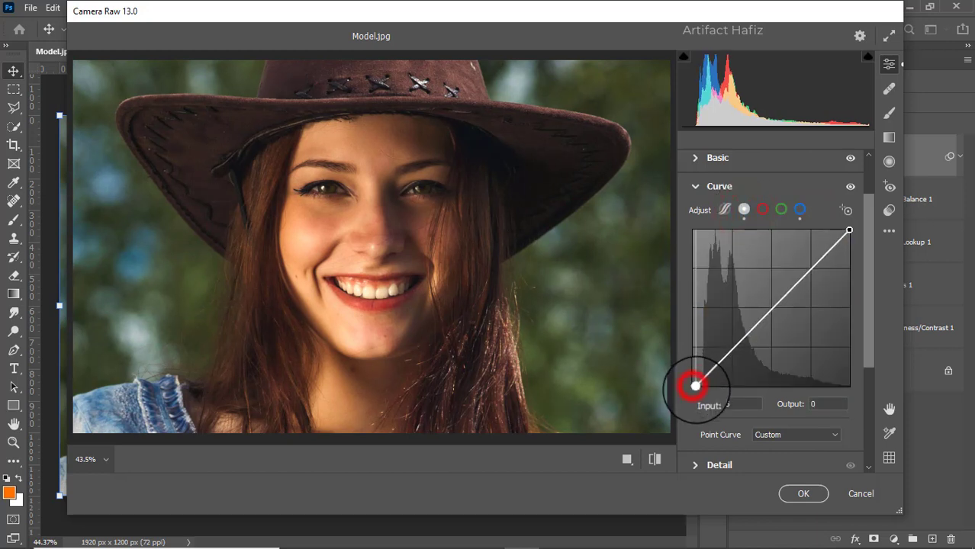
pyautogui.click(728, 405)
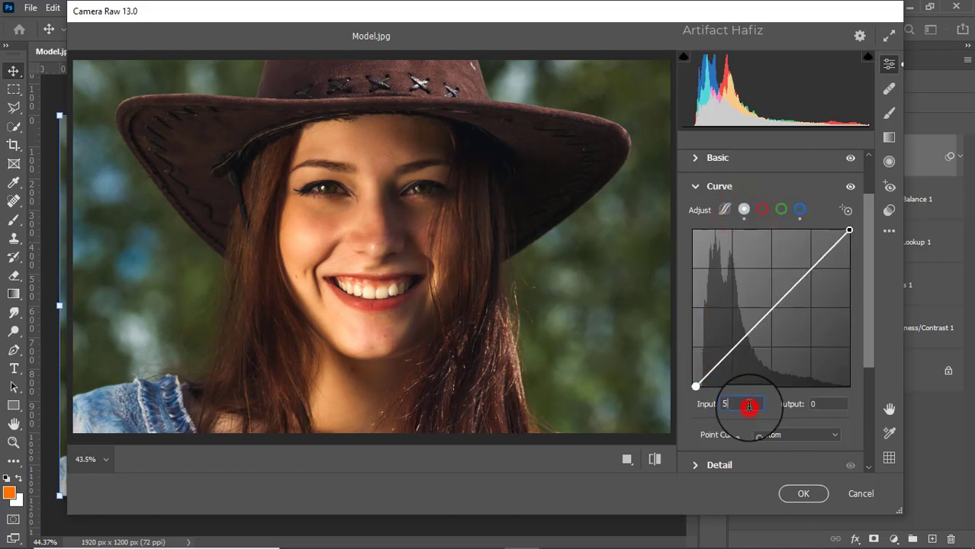
pyautogui.scroll(-1, 800, 351)
pyautogui.scroll(-3, 799, 351)
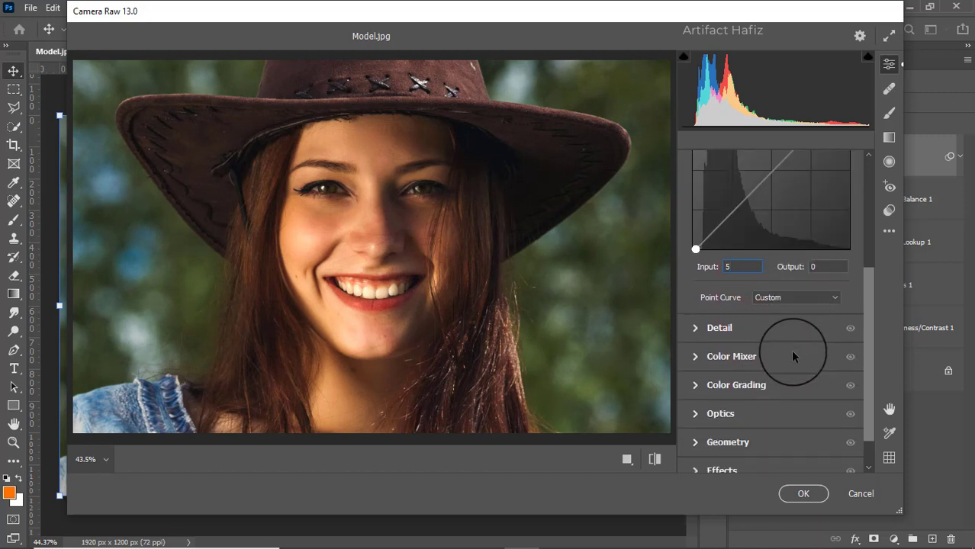
# Expand Detail and set Sharpening 10, Noise Reduction 7, Color Noise Reduction 6.
pyautogui.click(720, 328)
pyautogui.click(694, 310)
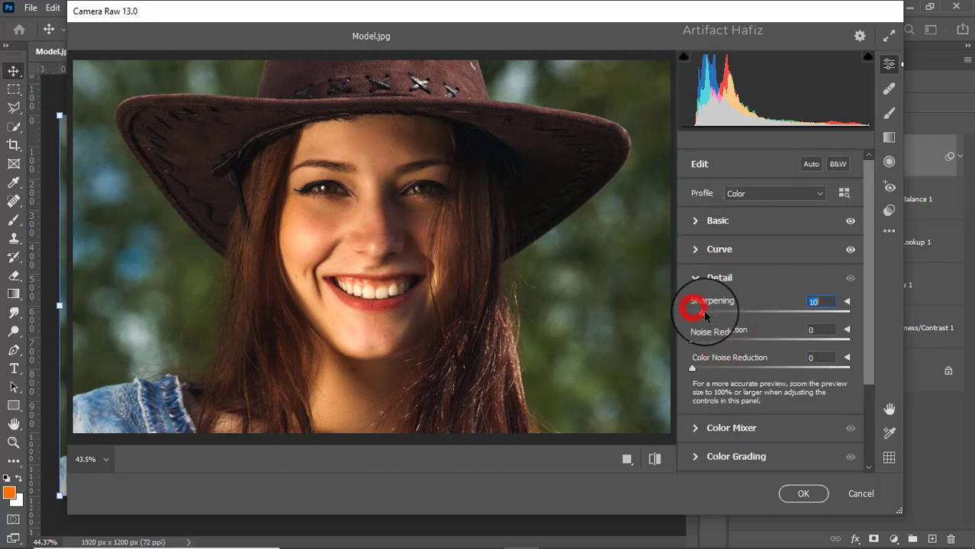
pyautogui.click(692, 340)
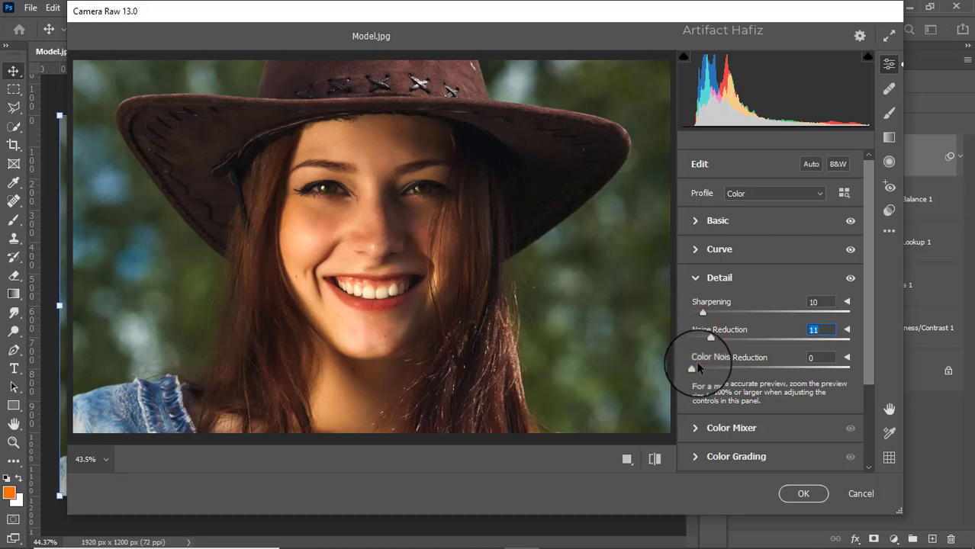
pyautogui.click(693, 368)
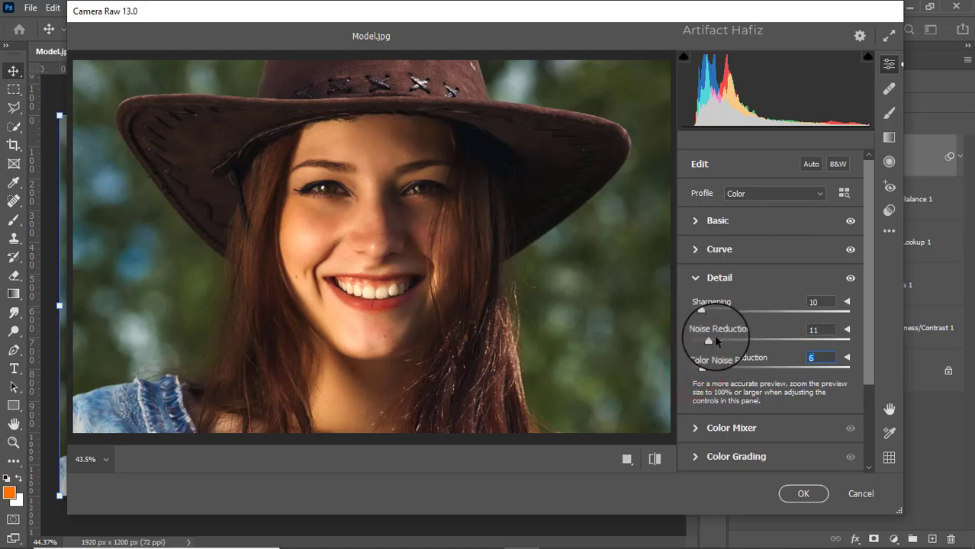
pyautogui.click(709, 340)
pyautogui.scroll(-2, 704, 336)
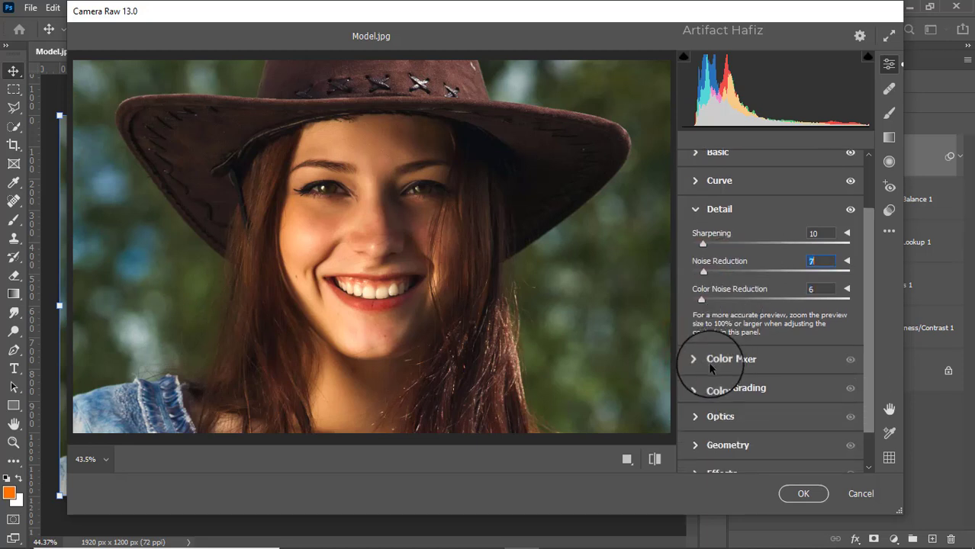
# Set HSL Saturation: Reds +14, Yellows -32, Greens -49, Aquas +15, Blues +10.
pyautogui.click(709, 363)
pyautogui.click(739, 238)
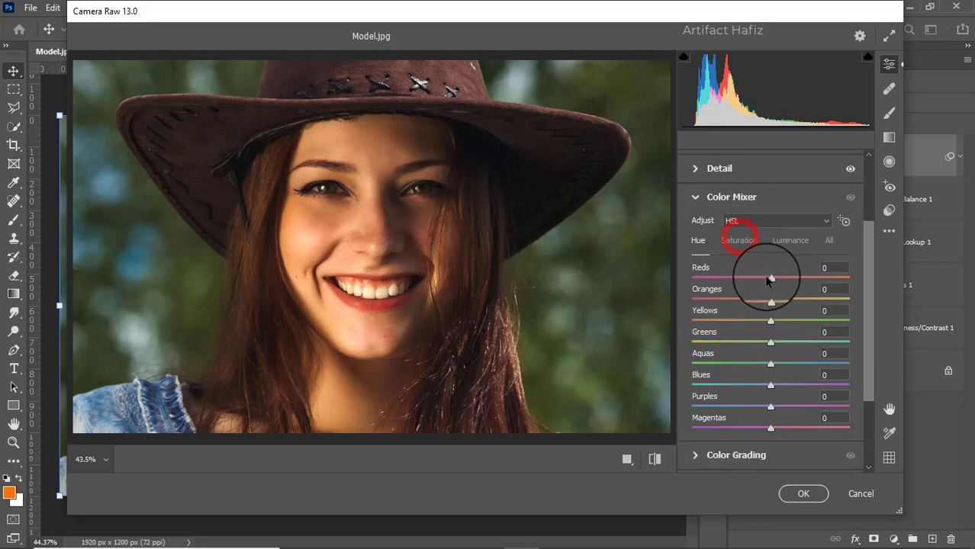
pyautogui.moveTo(770, 279); pyautogui.dragTo(782, 276)
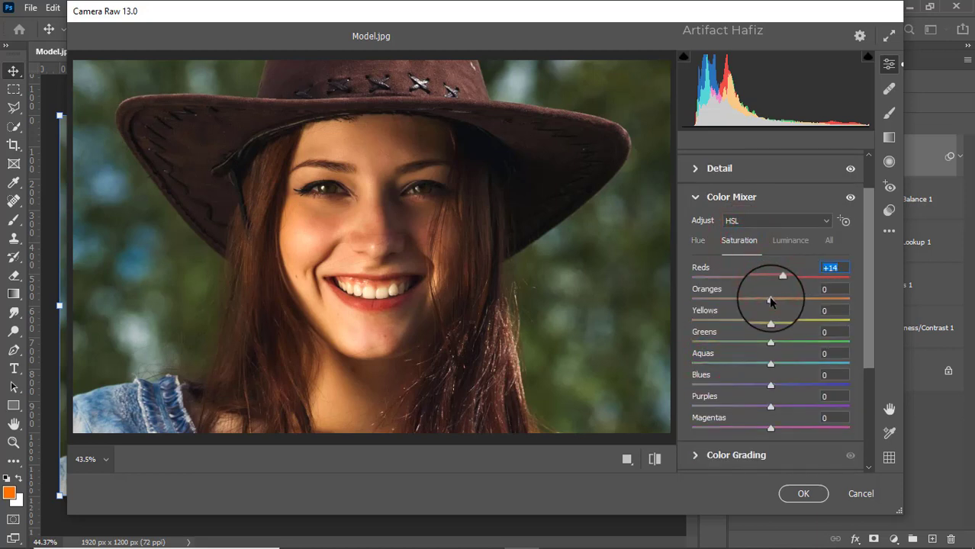
pyautogui.moveTo(771, 321)
pyautogui.mouseDown()
pyautogui.moveTo(801, 321)
pyautogui.moveTo(721, 322)
pyautogui.mouseUp()
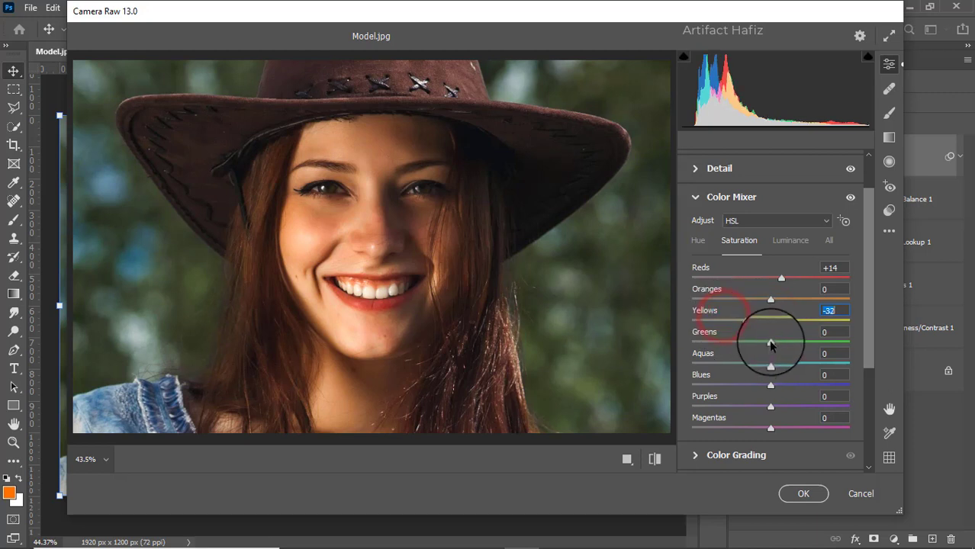
pyautogui.moveTo(773, 345); pyautogui.dragTo(706, 344)
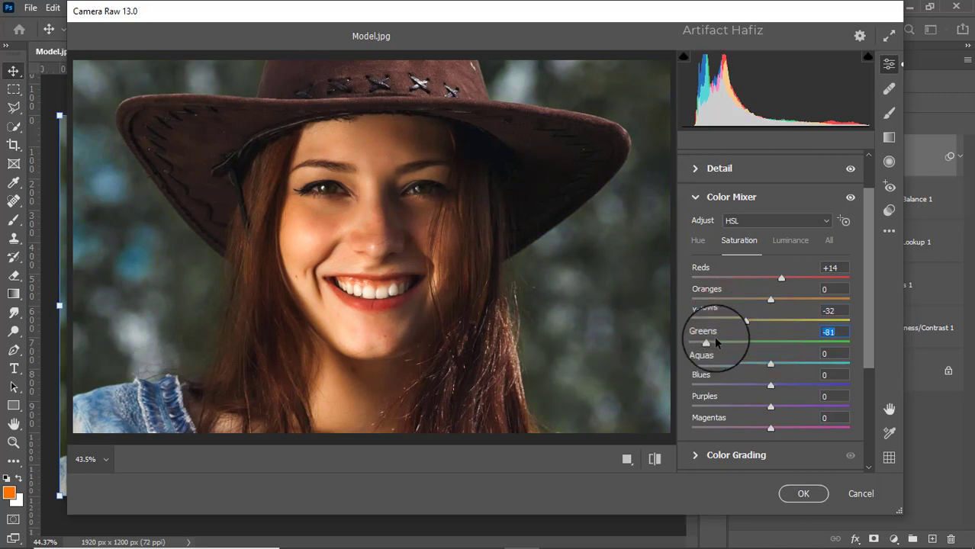
pyautogui.moveTo(729, 341)
pyautogui.mouseDown()
pyautogui.moveTo(783, 361)
pyautogui.moveTo(779, 387)
pyautogui.mouseUp()
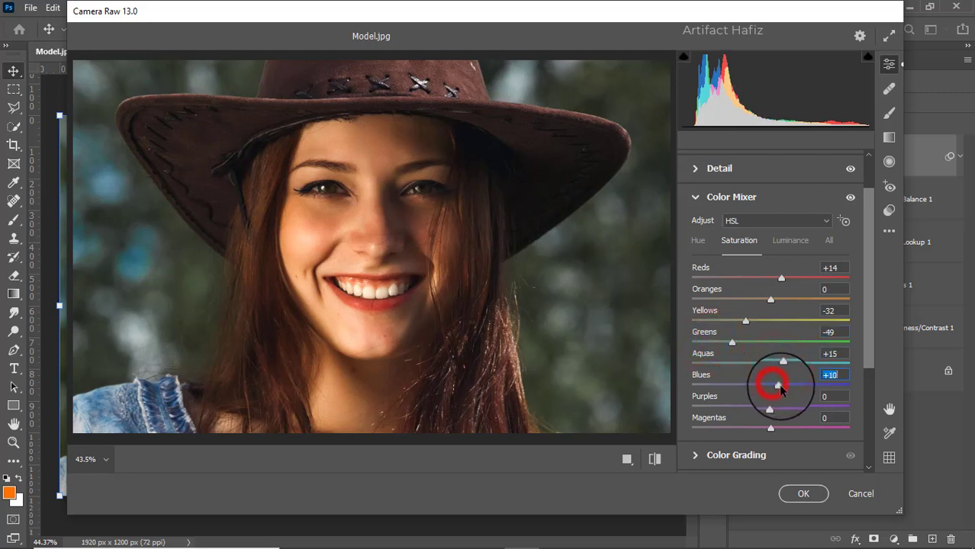
# Set Luminance: Yellows +33, Greens +54, Aquas +34, Blues +45.
pyautogui.click(804, 243)
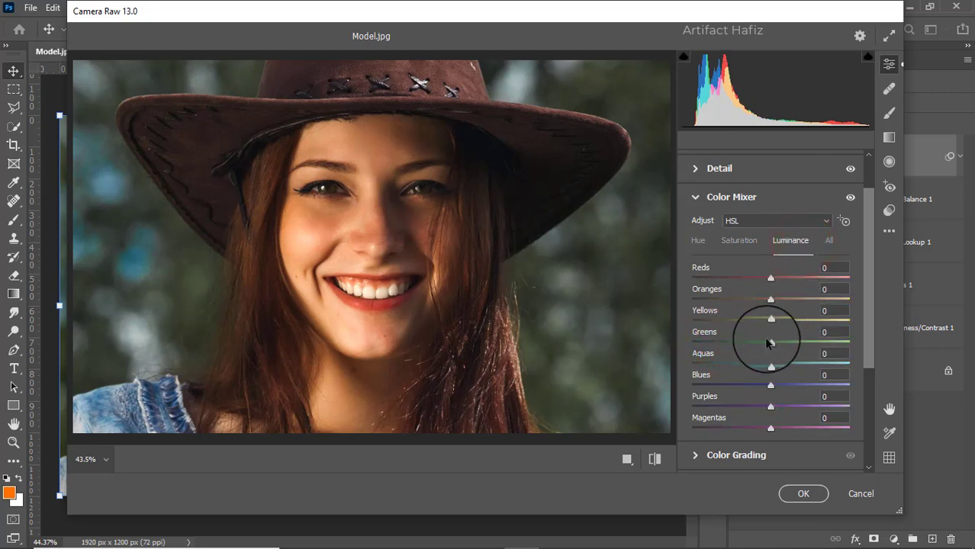
pyautogui.moveTo(771, 341)
pyautogui.mouseDown()
pyautogui.moveTo(815, 342)
pyautogui.moveTo(799, 363)
pyautogui.moveTo(806, 385)
pyautogui.mouseUp()
pyautogui.click(768, 384)
pyautogui.moveTo(771, 320); pyautogui.dragTo(796, 321)
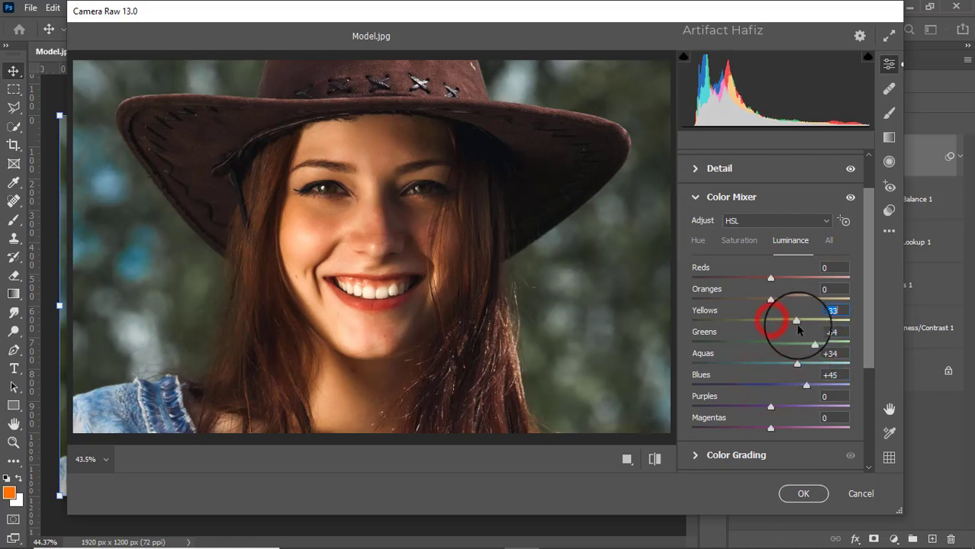
# Shift the Hue of Aquas to -25 and Blues to -32.
pyautogui.click(698, 240)
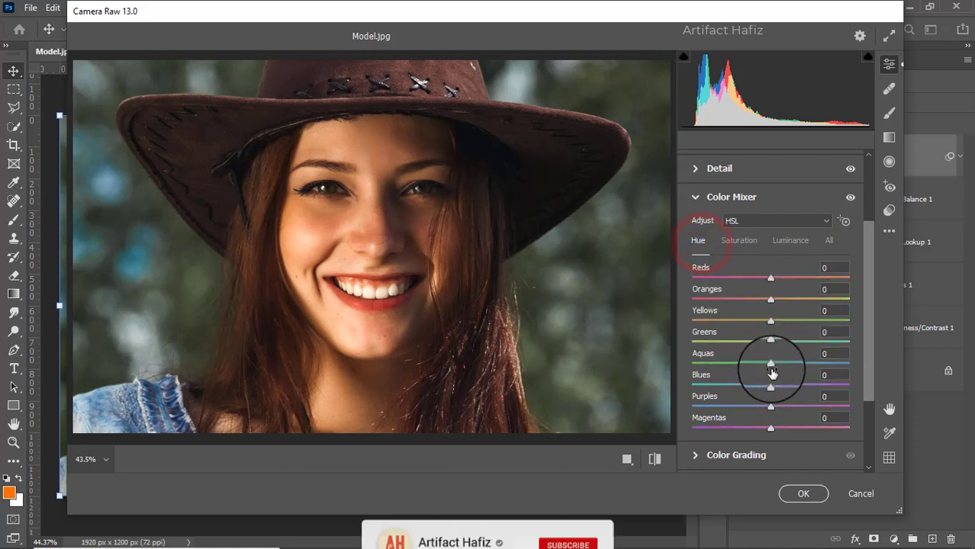
pyautogui.click(772, 365)
pyautogui.moveTo(758, 369)
pyautogui.mouseDown()
pyautogui.moveTo(753, 359)
pyautogui.moveTo(745, 387)
pyautogui.mouseUp()
pyautogui.scroll(-2, 791, 355)
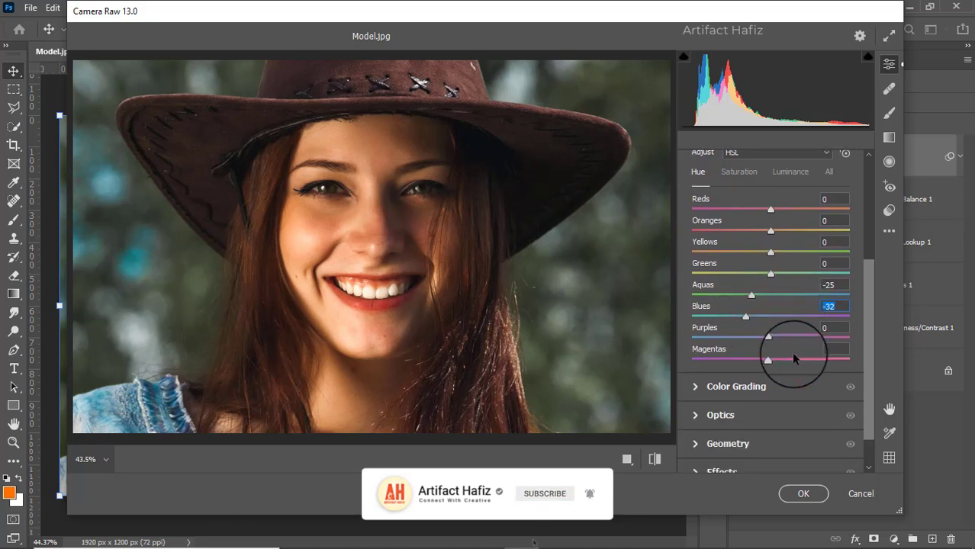
# Tint Color Grading shadows blue (H 238, S 11) and highlights green (H 113, S 11).
pyautogui.click(755, 380)
pyautogui.moveTo(723, 374); pyautogui.dragTo(722, 376)
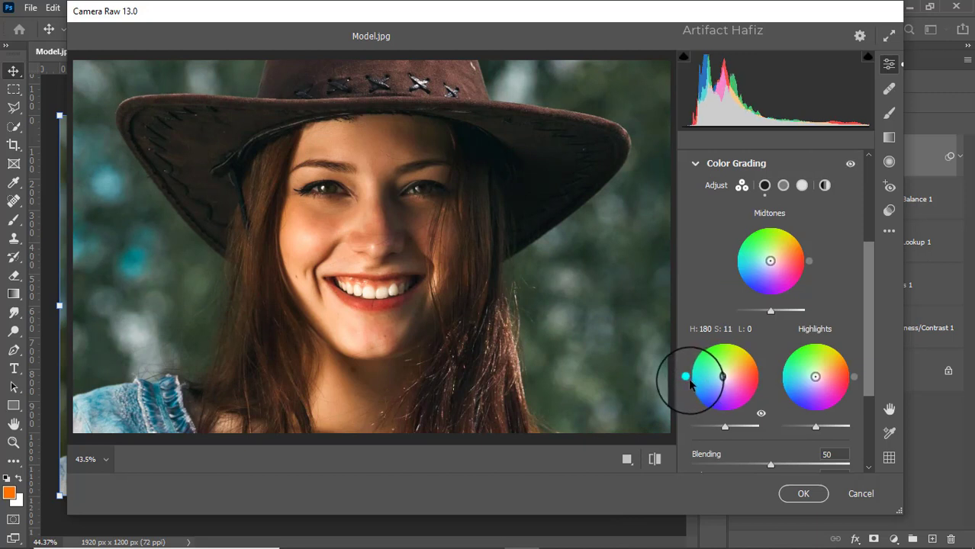
pyautogui.moveTo(686, 378); pyautogui.dragTo(689, 412)
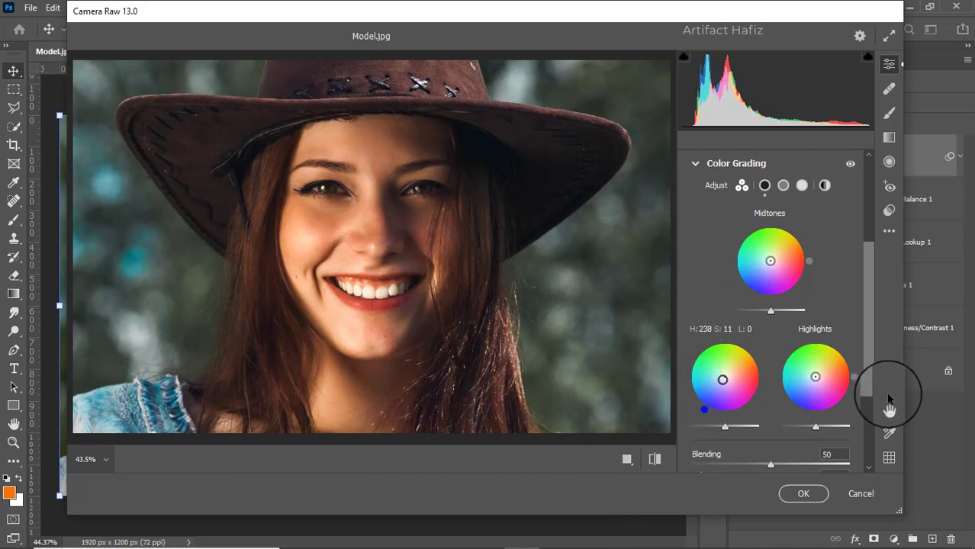
pyautogui.click(817, 374)
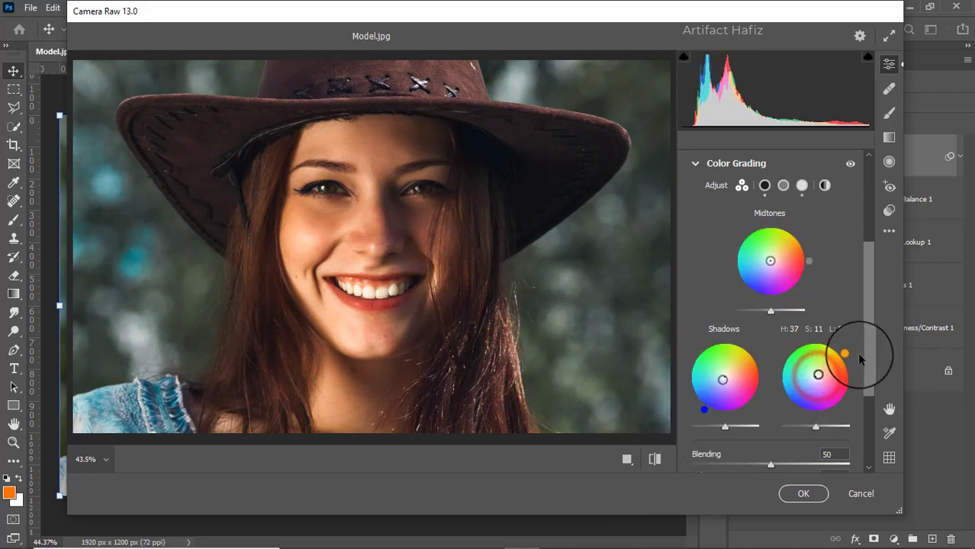
pyautogui.moveTo(846, 353); pyautogui.dragTo(778, 347)
pyautogui.moveTo(848, 345); pyautogui.dragTo(801, 345)
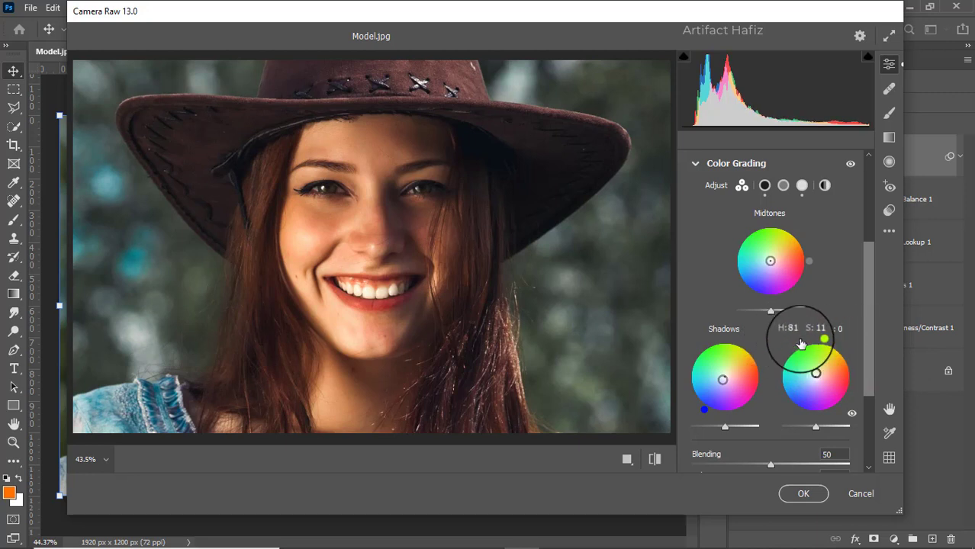
pyautogui.scroll(-1, 809, 332)
pyautogui.scroll(-3, 808, 328)
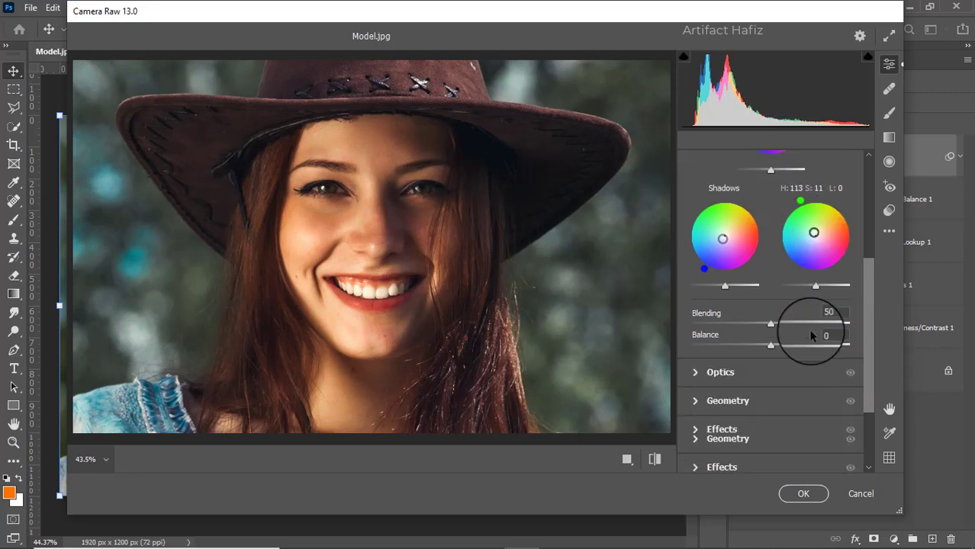
# Set Vignetting to -5 and the Calibration primary saturations to Red -5, Green +3, Blue +4.
pyautogui.click(737, 431)
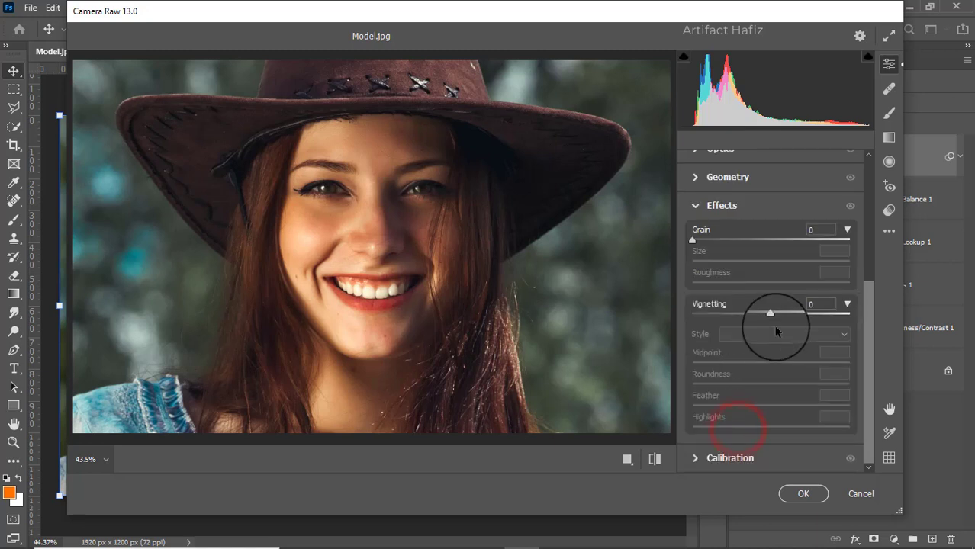
pyautogui.moveTo(770, 315); pyautogui.dragTo(766, 315)
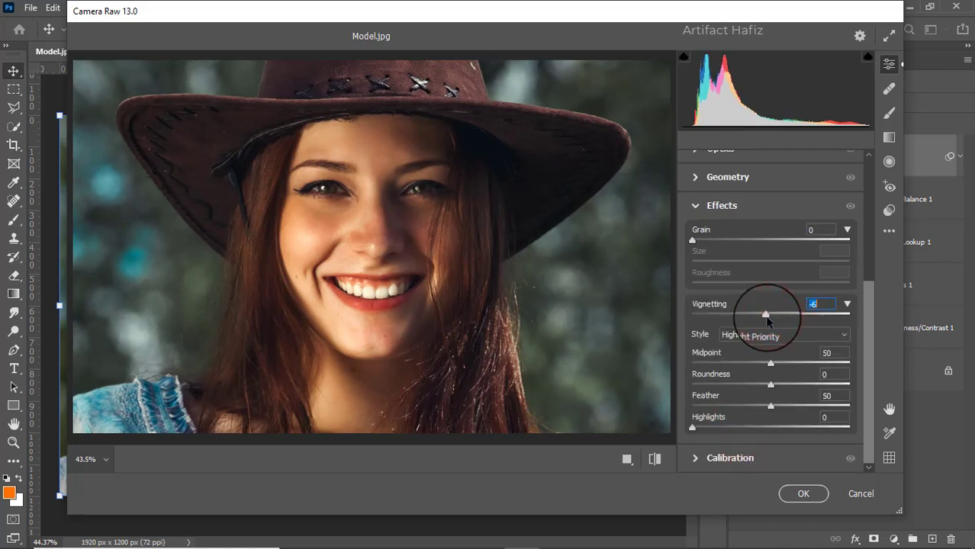
pyautogui.click(729, 460)
pyautogui.moveTo(771, 329); pyautogui.dragTo(768, 328)
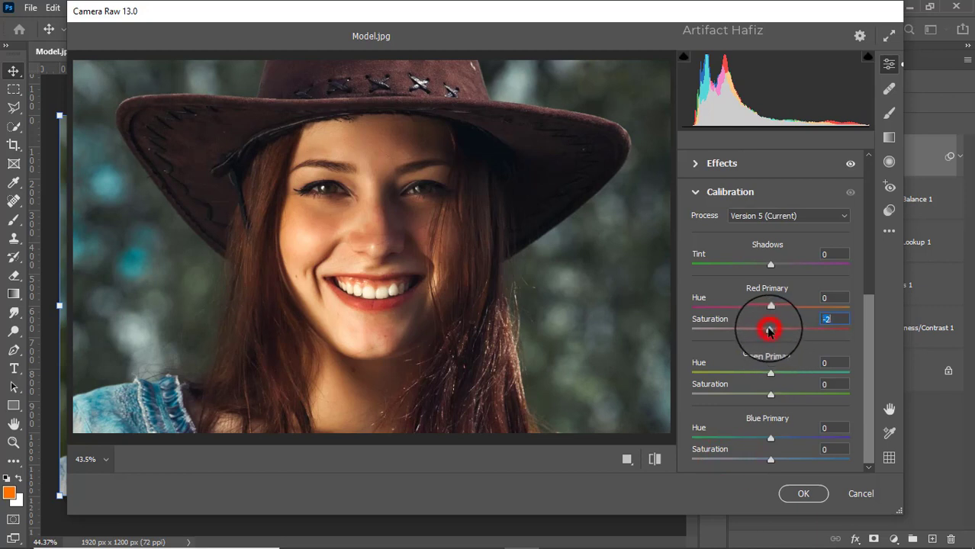
pyautogui.click(772, 395)
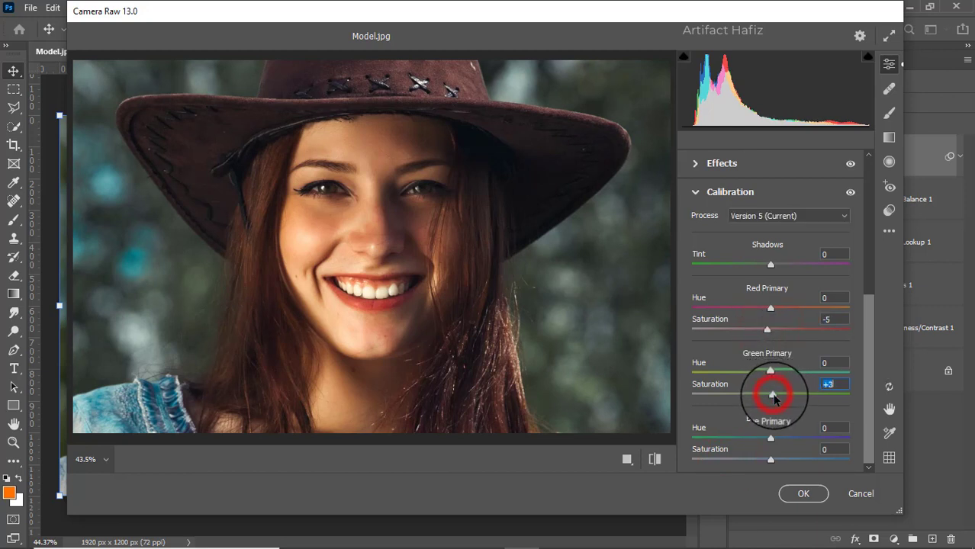
pyautogui.click(774, 460)
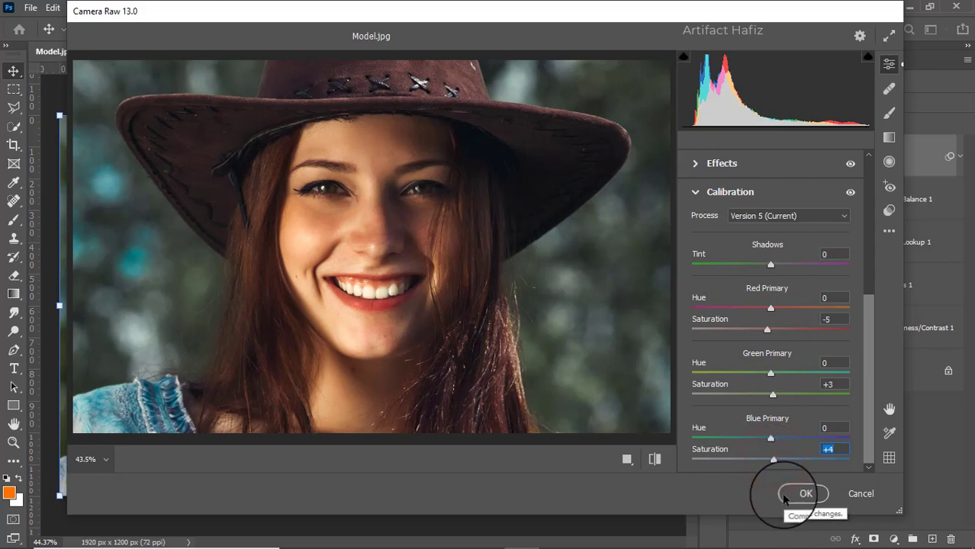
# Commit the Camera Raw Filter on Layer 1, then toggle layer visibility to compare before and after.
pyautogui.click(801, 494)
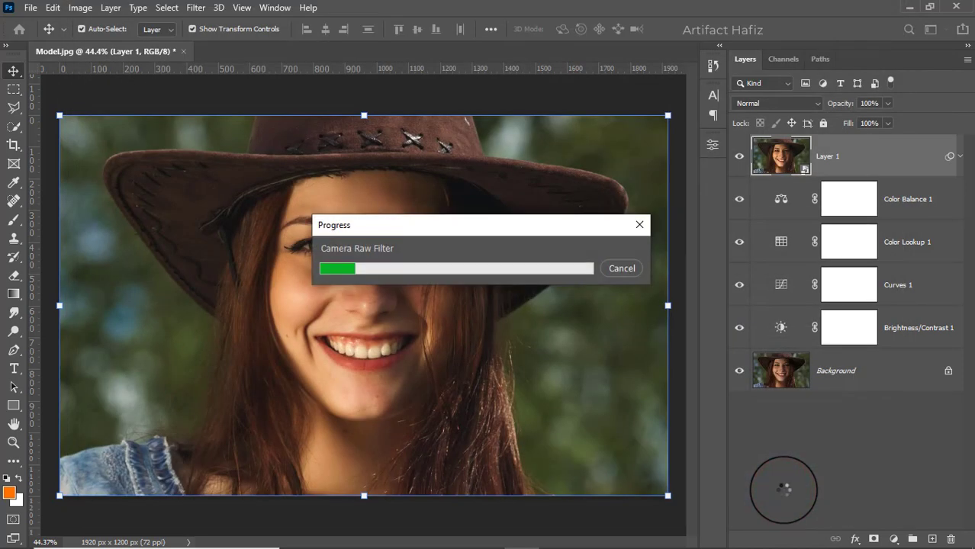
pyautogui.click(739, 157)
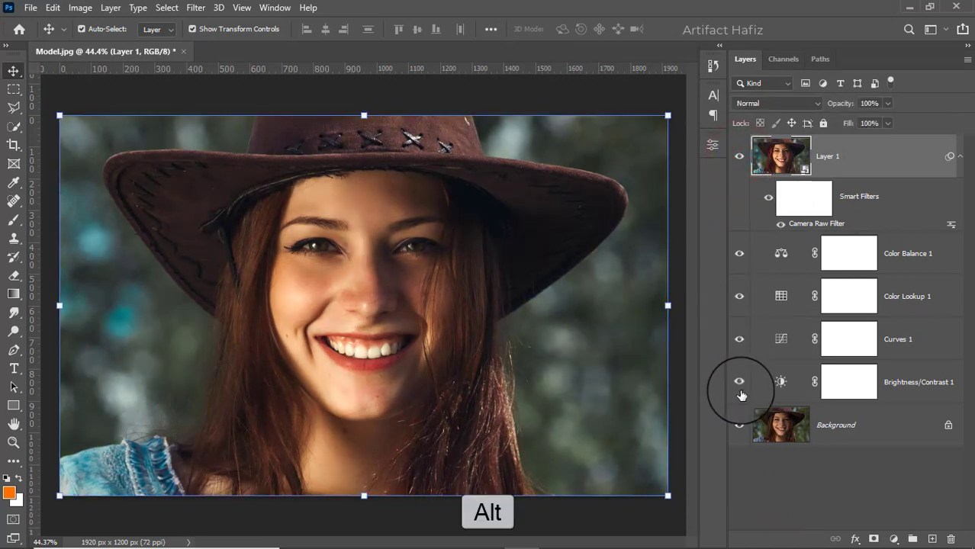
pyautogui.keyDown('alt'); pyautogui.click(740, 429); pyautogui.keyUp('alt')
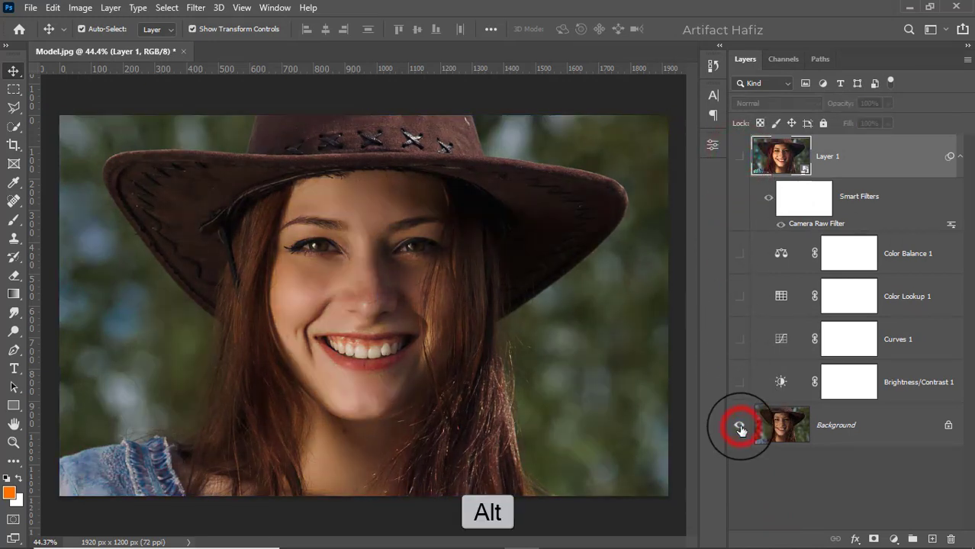
pyautogui.keyDown('alt'); pyautogui.click(740, 428); pyautogui.keyUp('alt')
pyautogui.keyDown('alt'); pyautogui.click(740, 428); pyautogui.keyUp('alt')
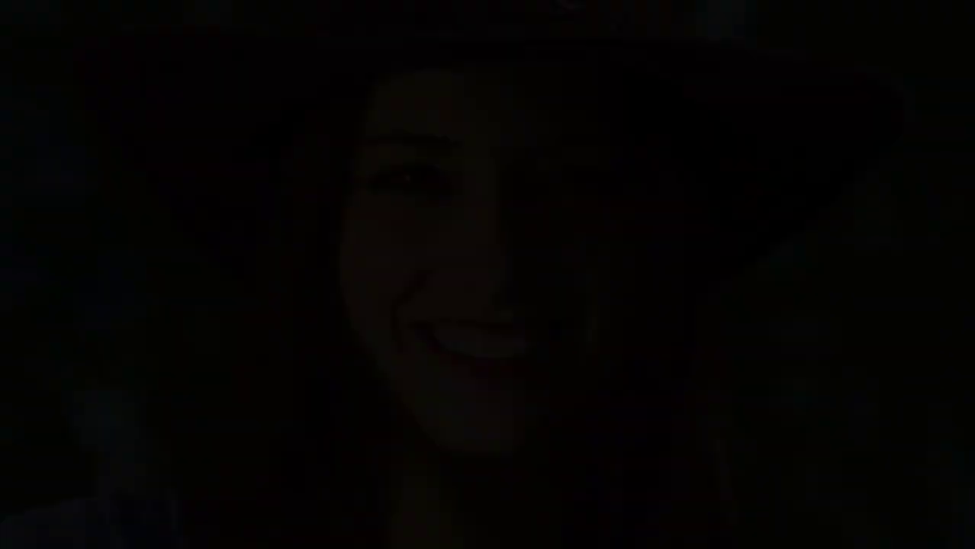